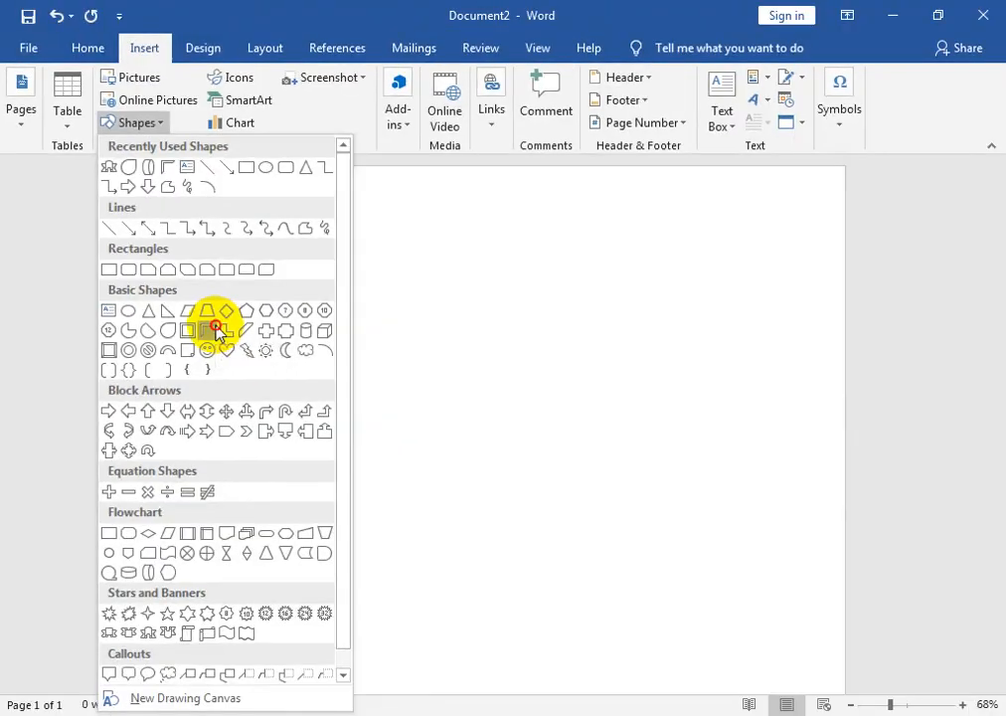
Draw a large Half Frame shape in the upper-left area of the blank page.
click(434, 363)
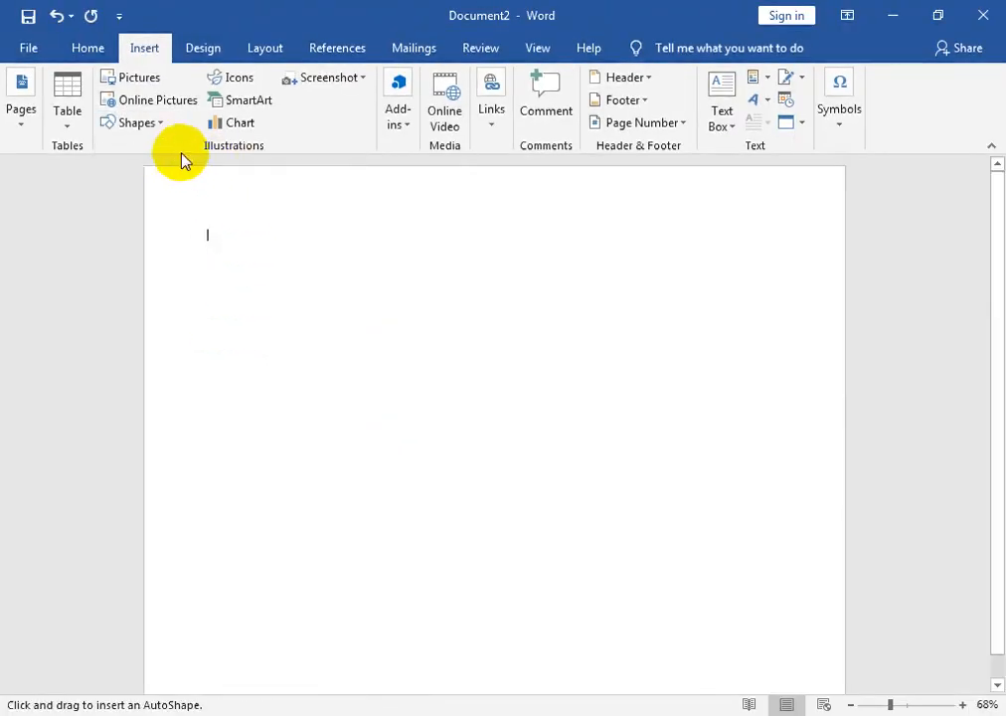
drag(165, 177, 544, 594)
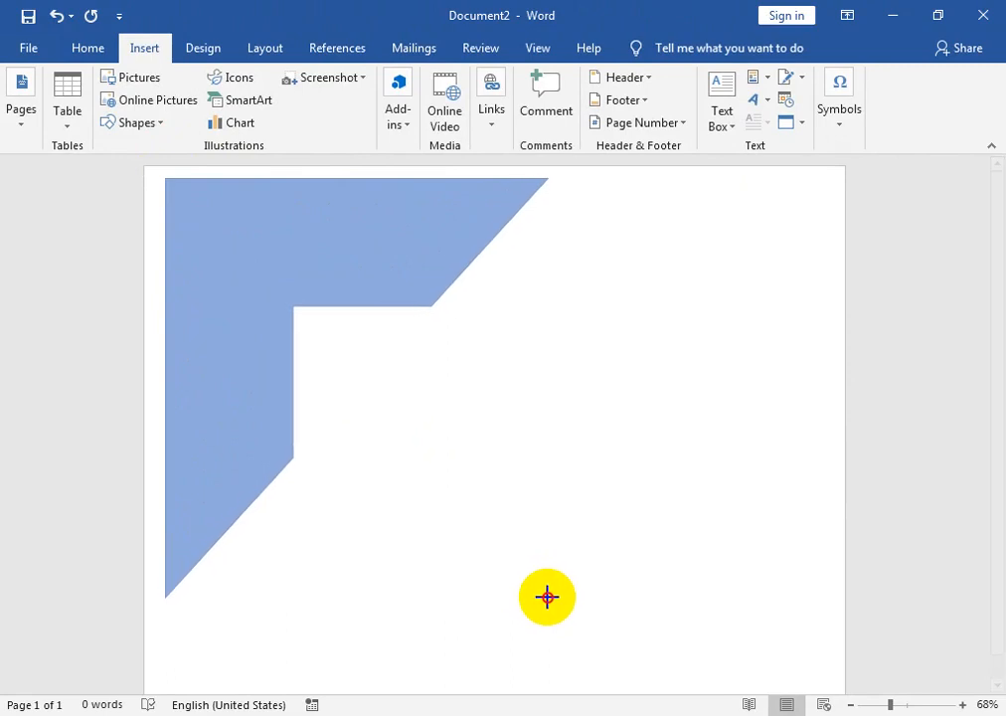
drag(551, 601, 589, 637)
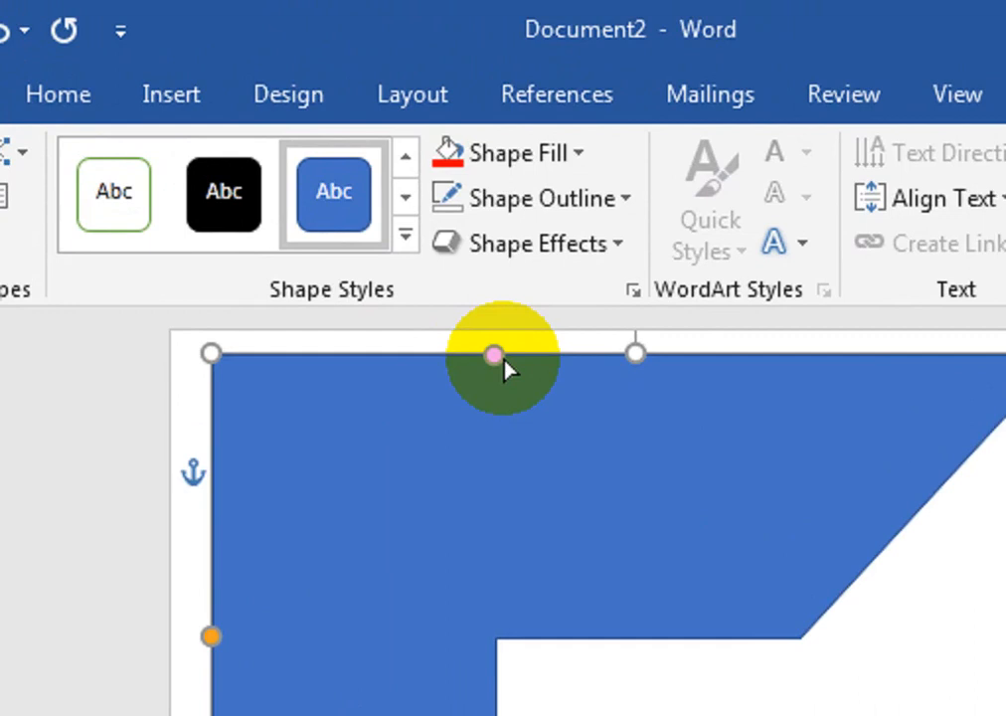
Thin both arms of the half frame and reduce the shape's overall width and height.
drag(494, 358, 358, 362)
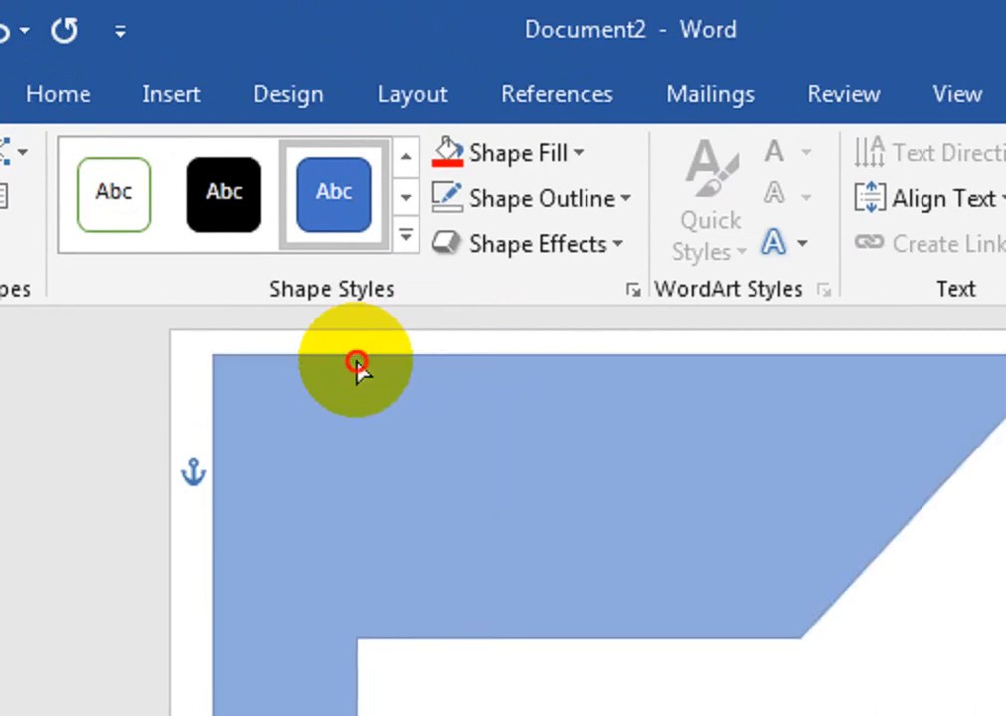
drag(356, 363, 356, 366)
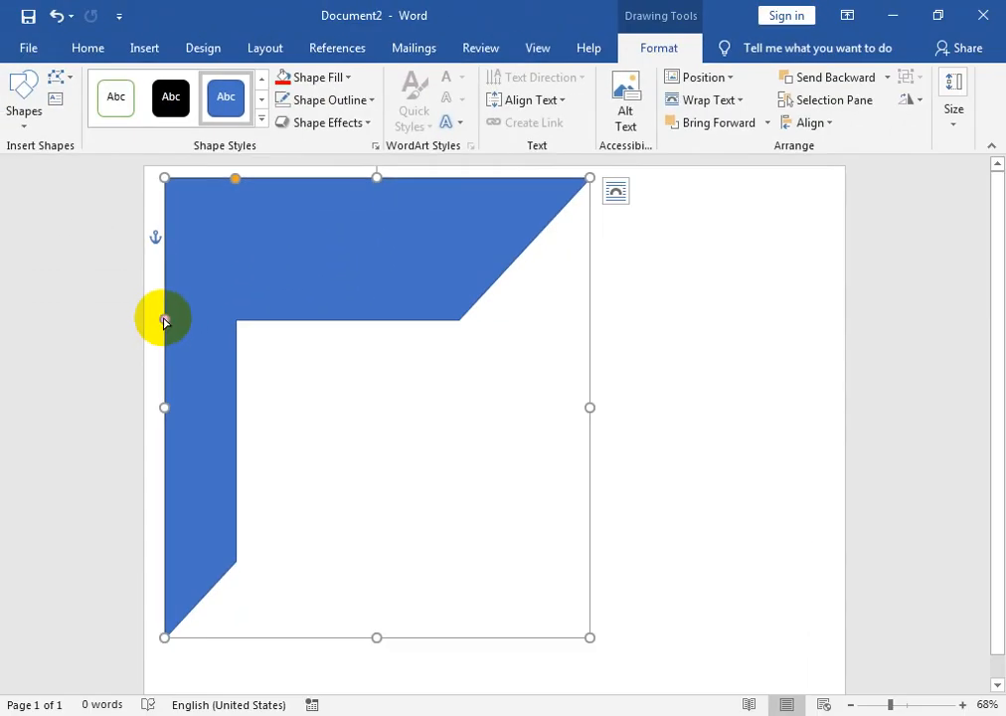
drag(164, 320, 174, 240)
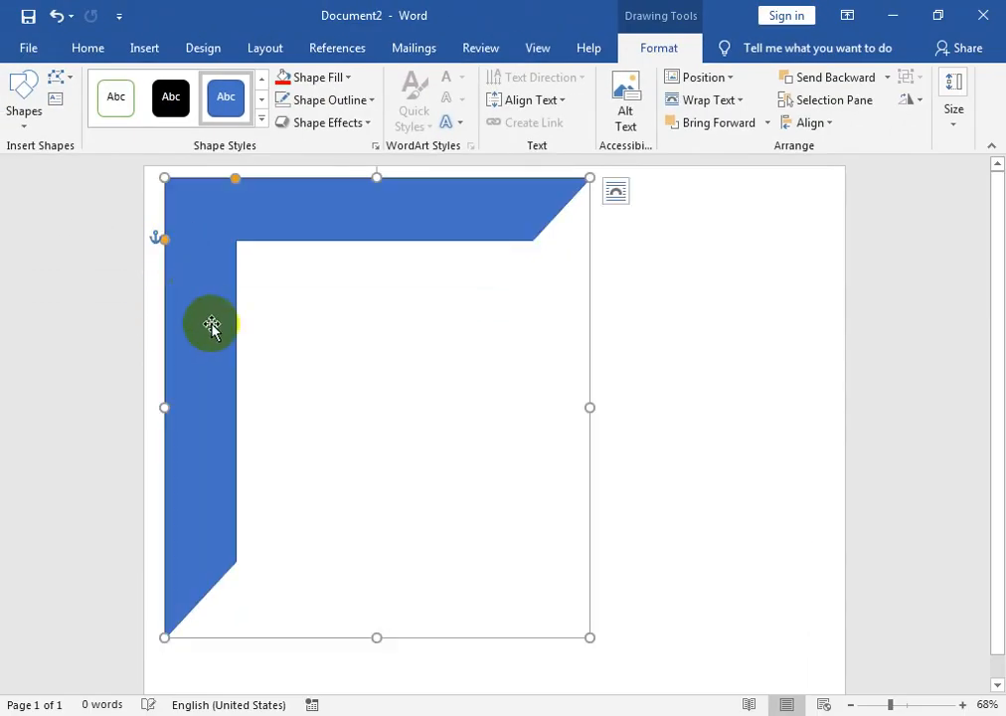
drag(591, 407, 483, 407)
drag(323, 636, 338, 500)
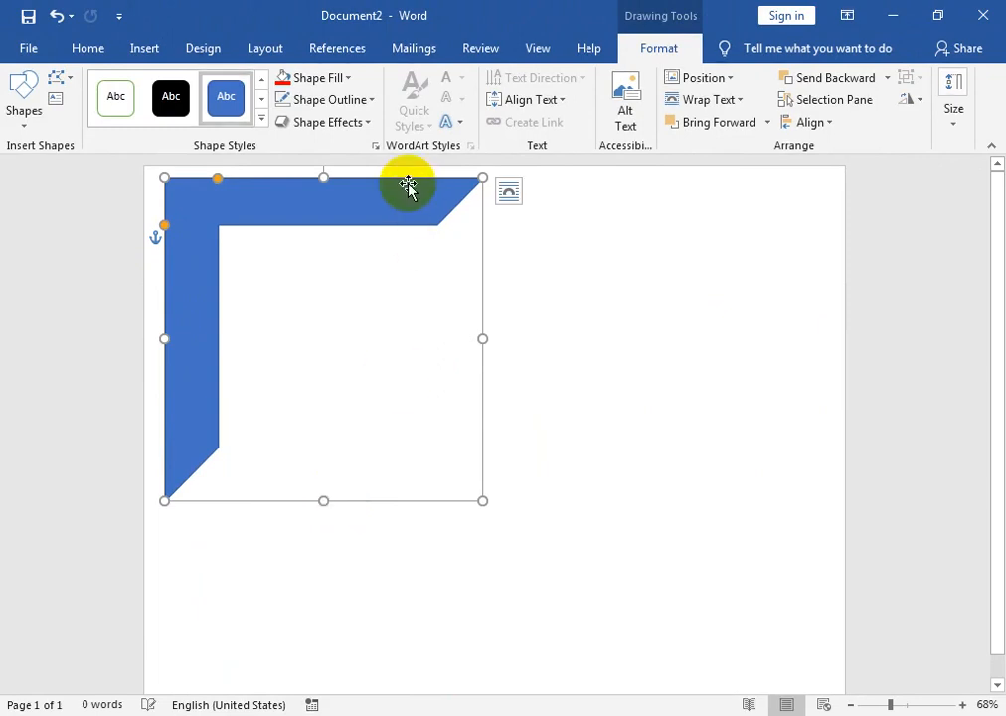
Move the half frame into the page's top-left corner, then shorten it and widen it to nearly half the page's width.
mouse_move(371, 213)
mouse_down()
mouse_move(366, 205)
mouse_move(383, 206)
mouse_up()
key(Up)
key(Up)
key(Up)
key(Left)
key(Left)
key(Left)
key(Left)
key(Left)
key(Left)
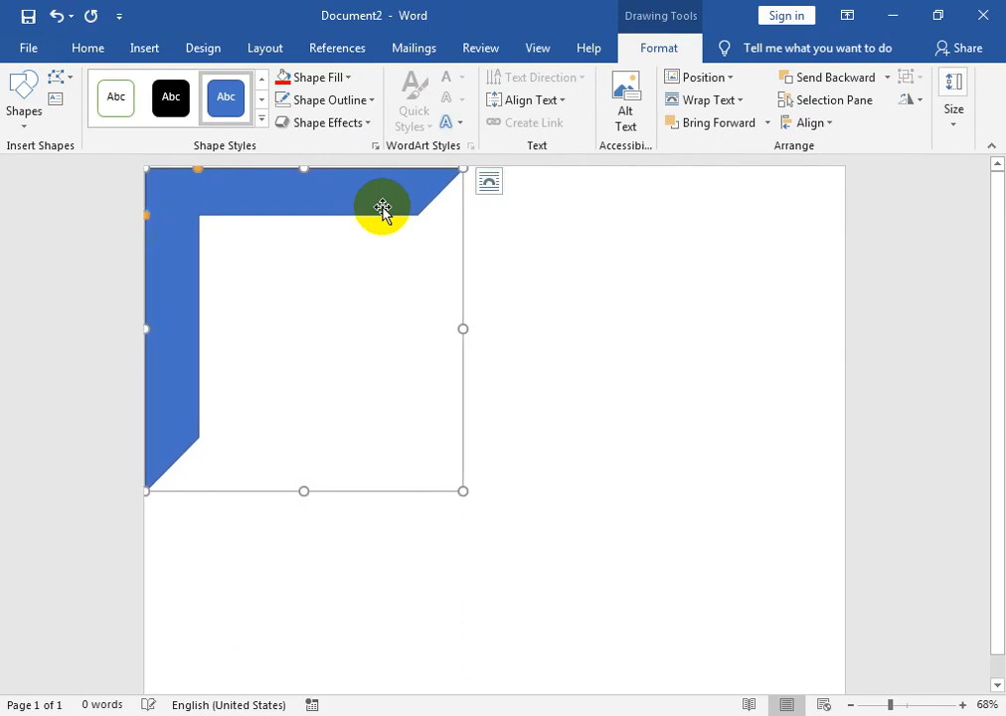
drag(304, 489, 315, 428)
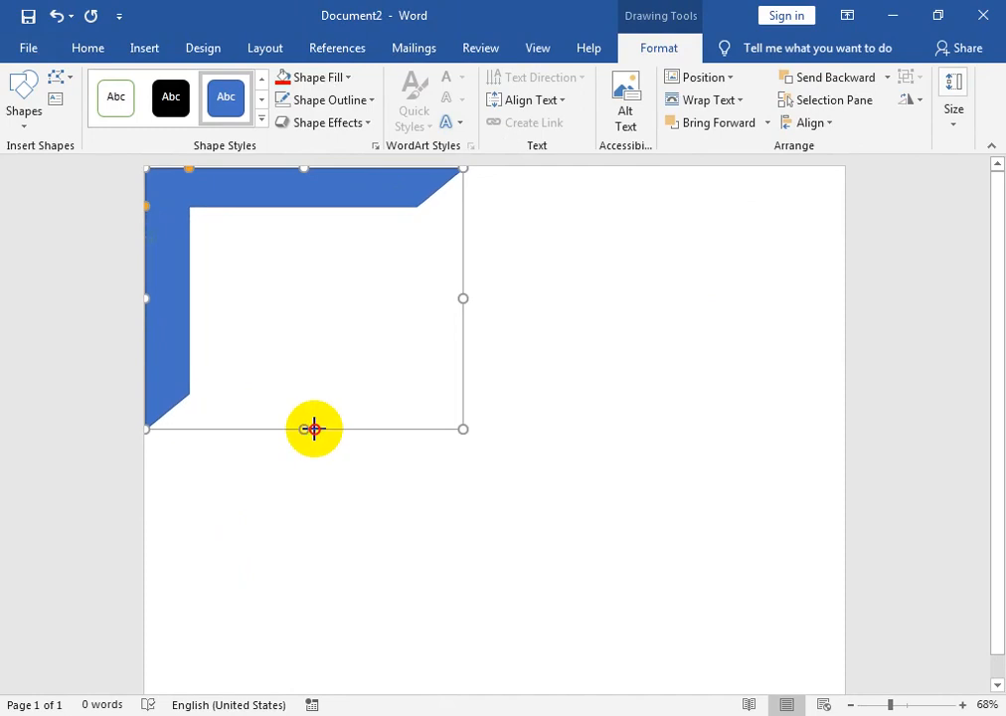
drag(462, 298, 475, 298)
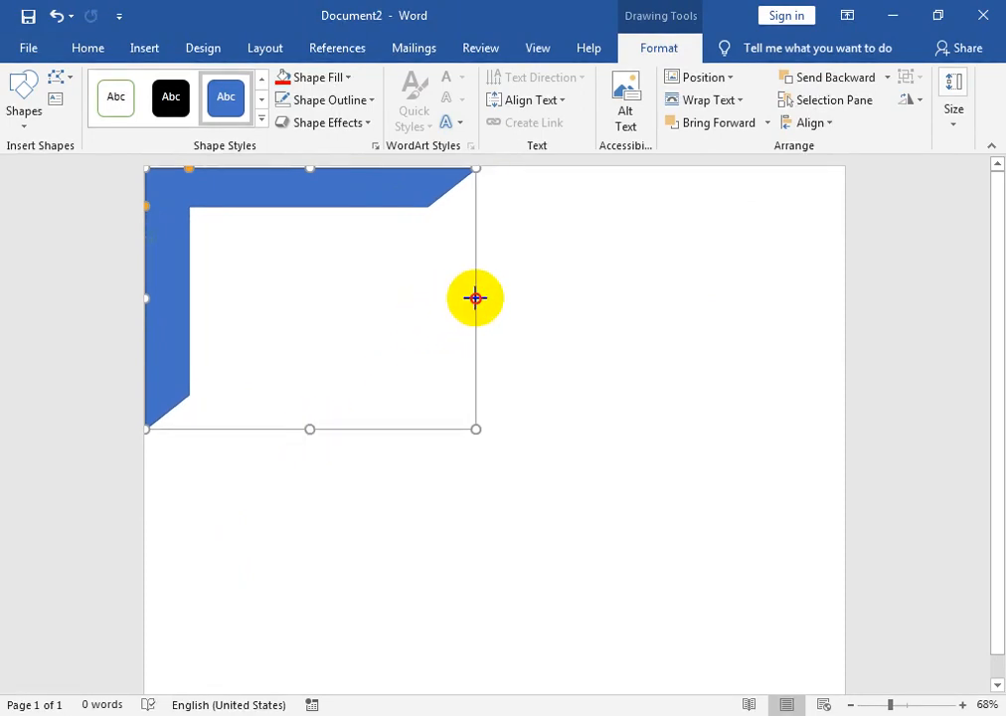
Duplicate the half frame into the page's top-right corner and flip the copy horizontally.
drag(151, 308, 523, 350)
key(ctrl+z)
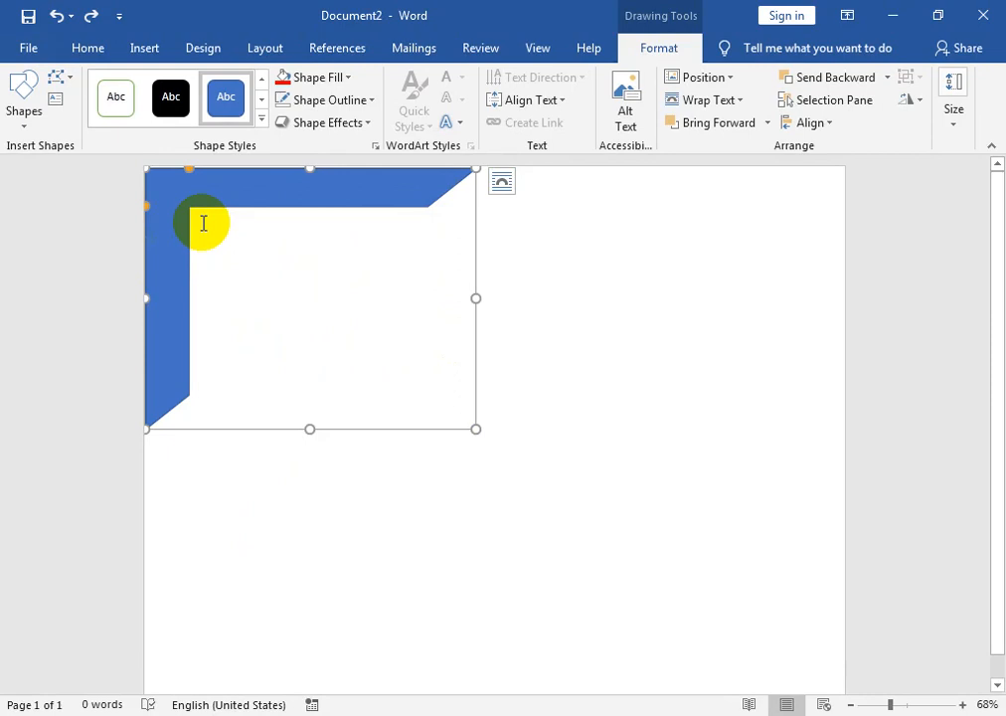
key(ctrl)
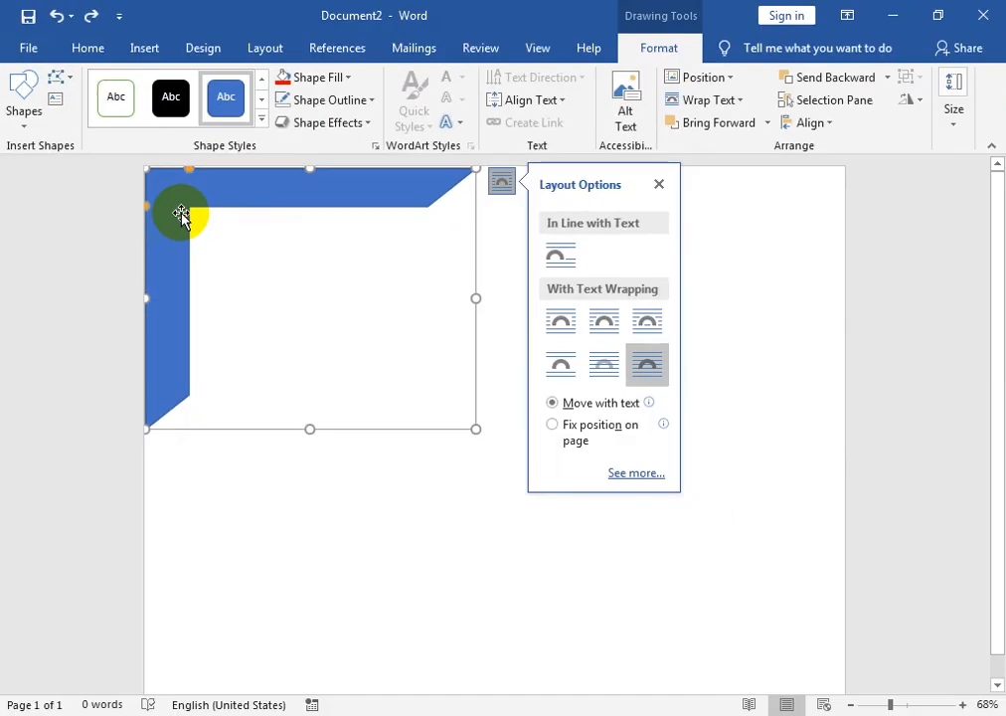
drag(184, 220, 543, 212)
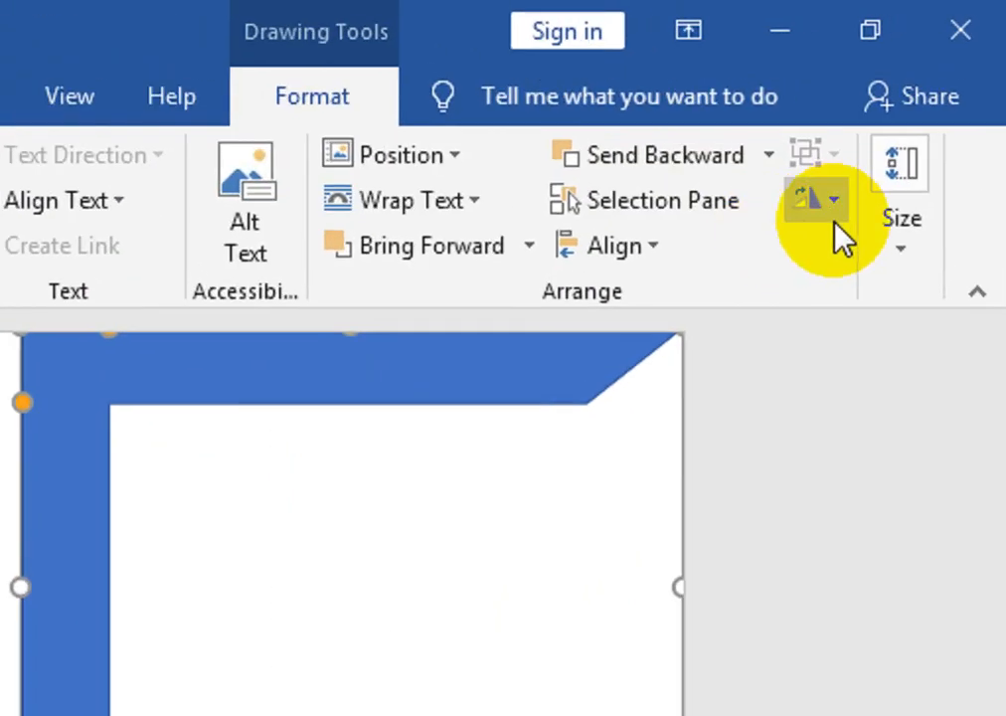
click(917, 103)
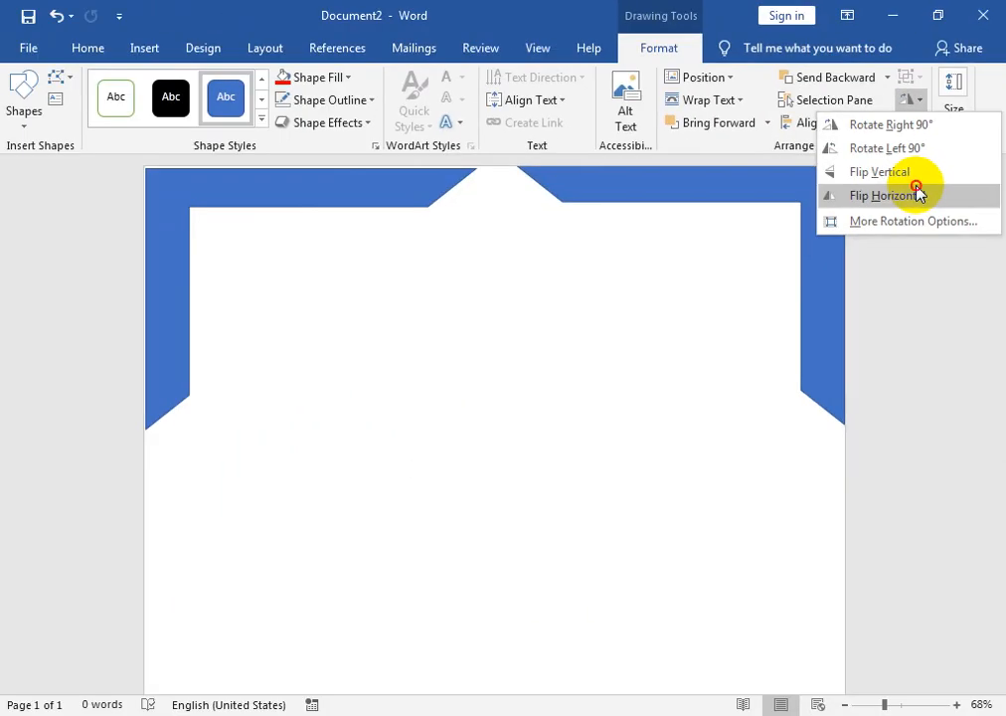
click(917, 191)
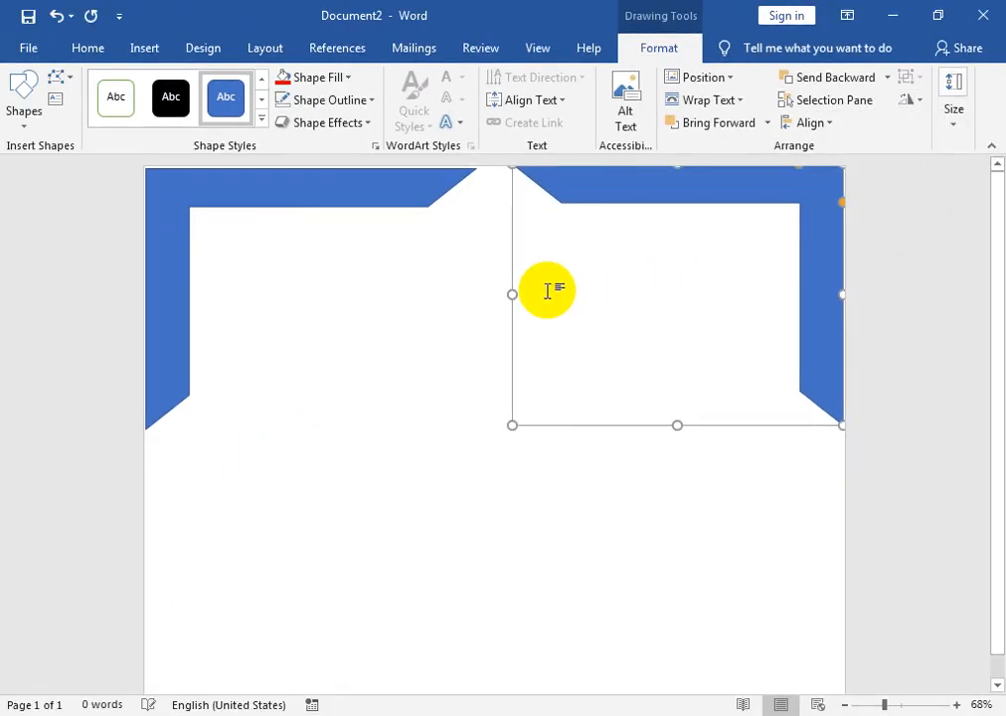
Widen both half frames until their tips meet at the middle of the page's top edge, with the left one flush to the edge.
click(408, 189)
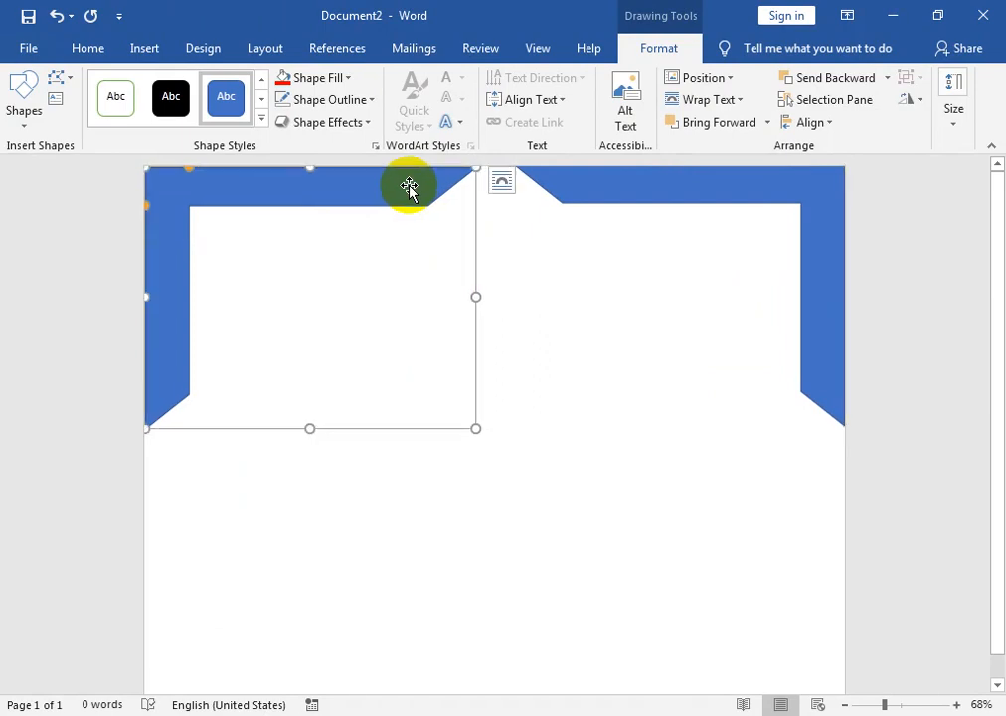
click(654, 196)
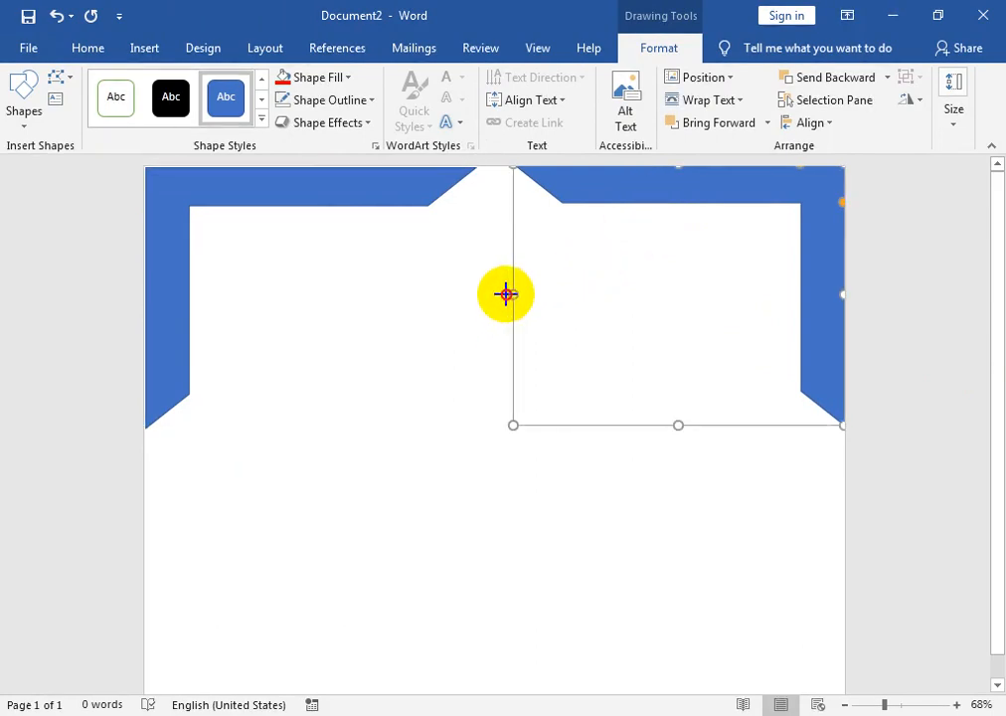
drag(508, 295, 500, 293)
click(427, 198)
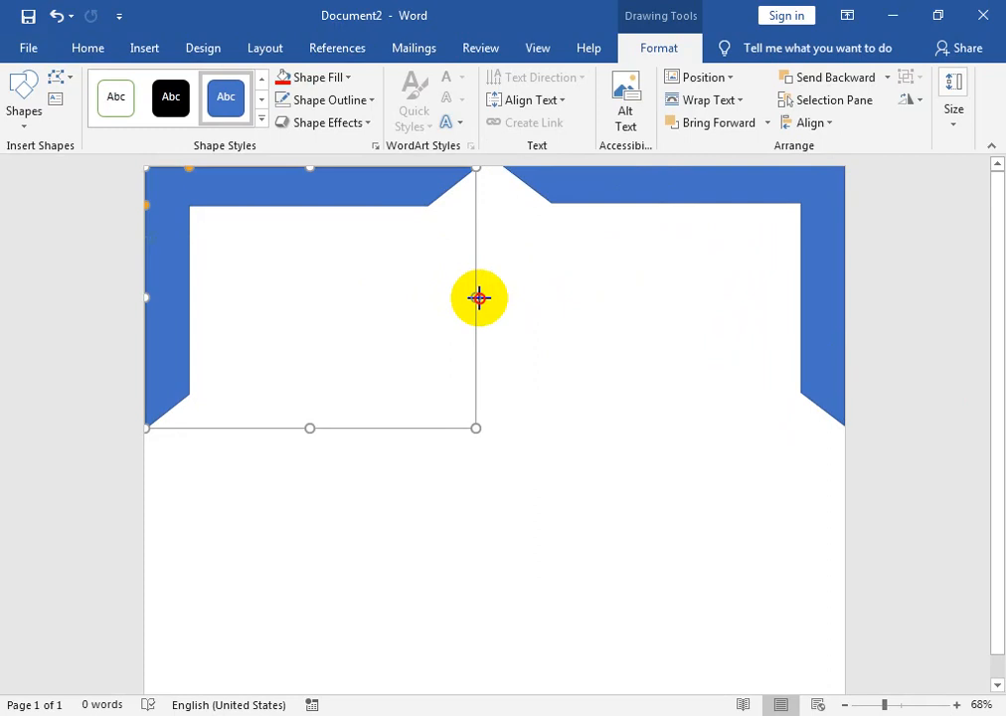
mouse_move(478, 298)
mouse_down()
mouse_move(517, 301)
mouse_move(485, 301)
mouse_move(493, 298)
mouse_up()
click(561, 213)
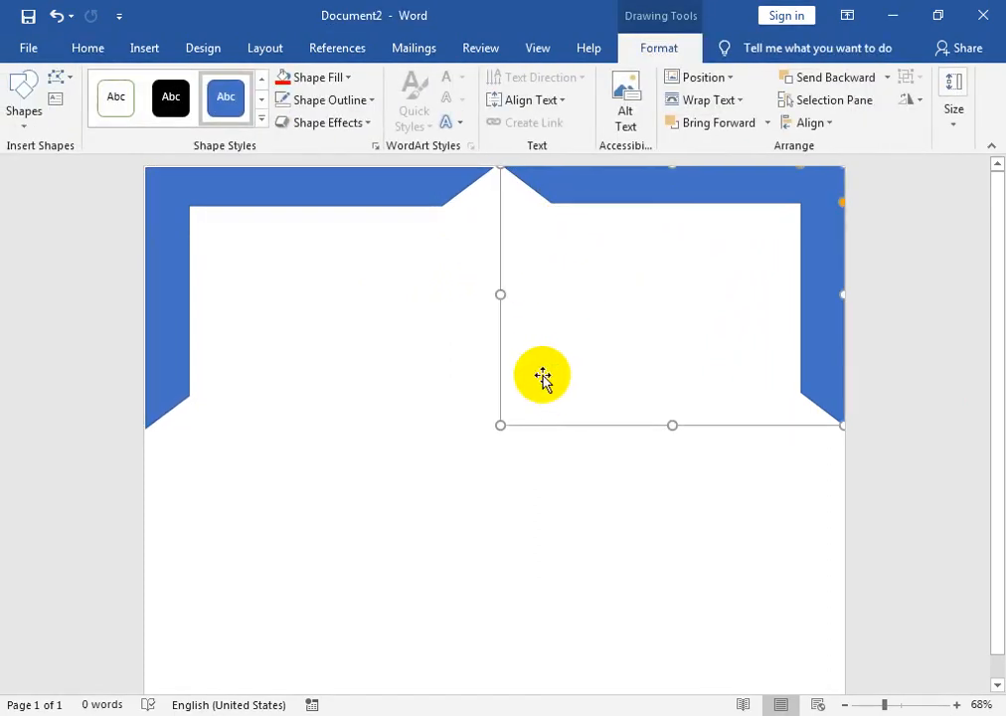
click(428, 201)
key(Up)
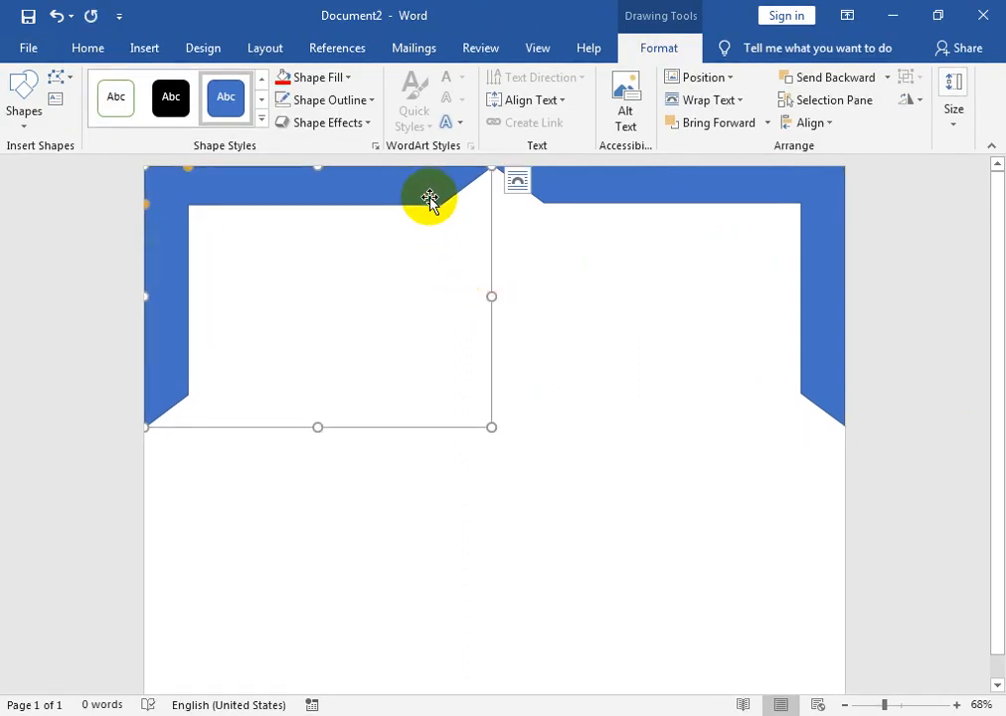
Group the left and right half frames into one object.
shift+click(559, 184)
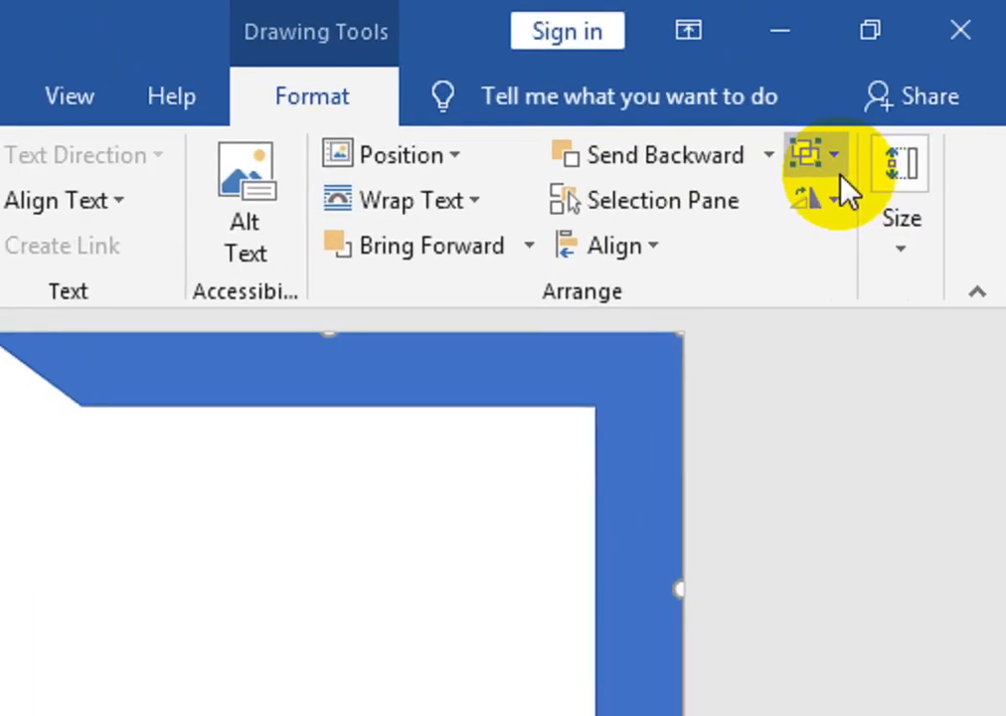
click(922, 88)
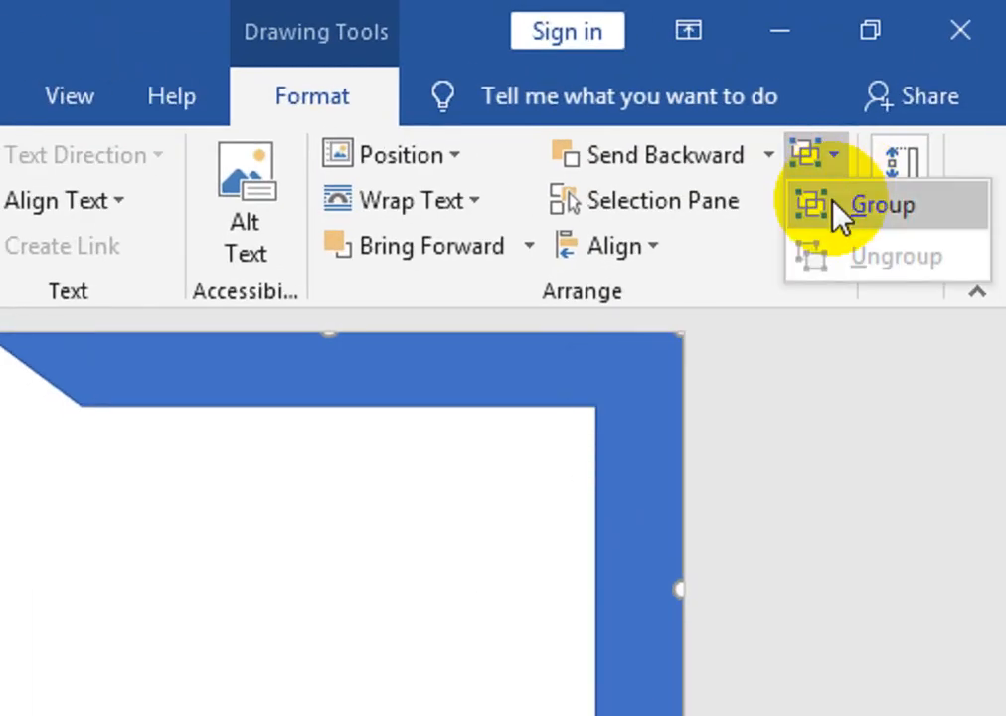
click(921, 107)
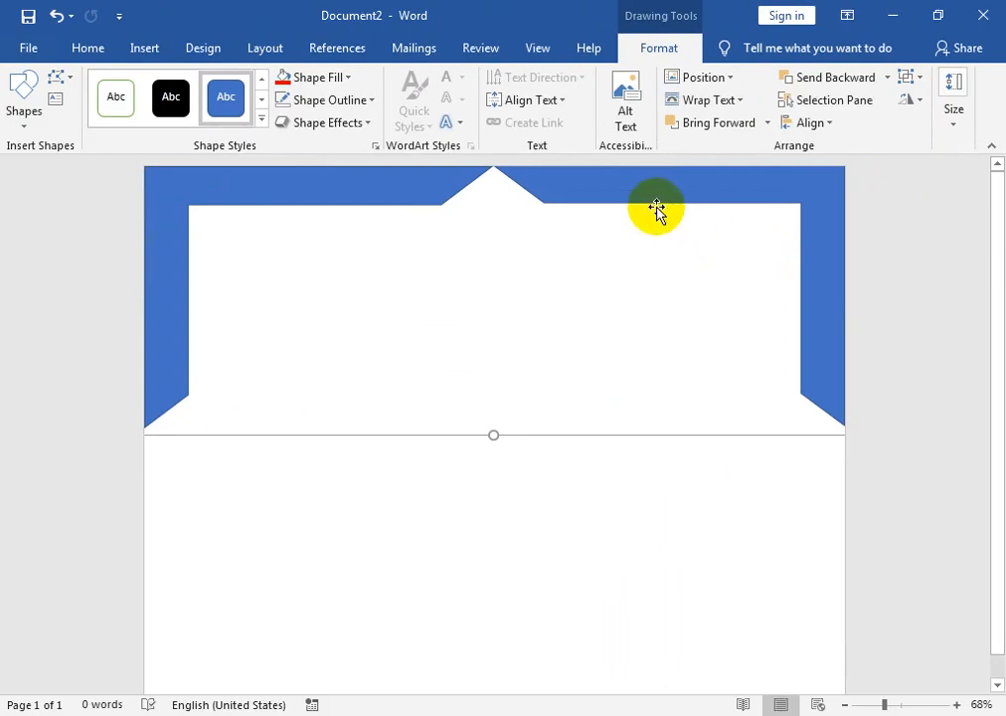
click(580, 198)
click(447, 184)
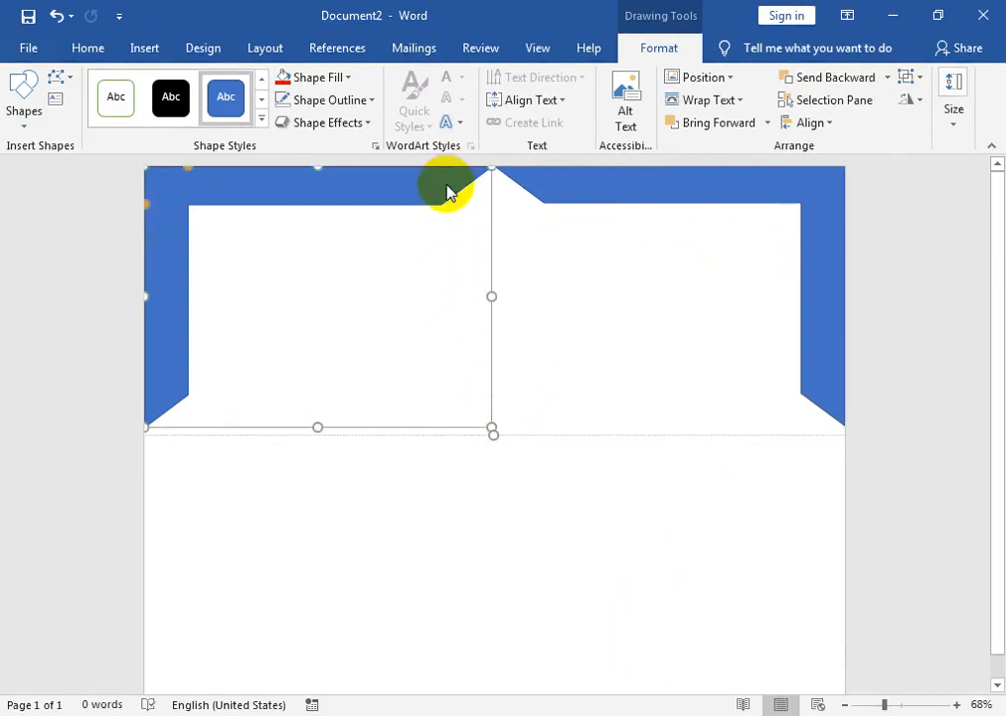
click(669, 202)
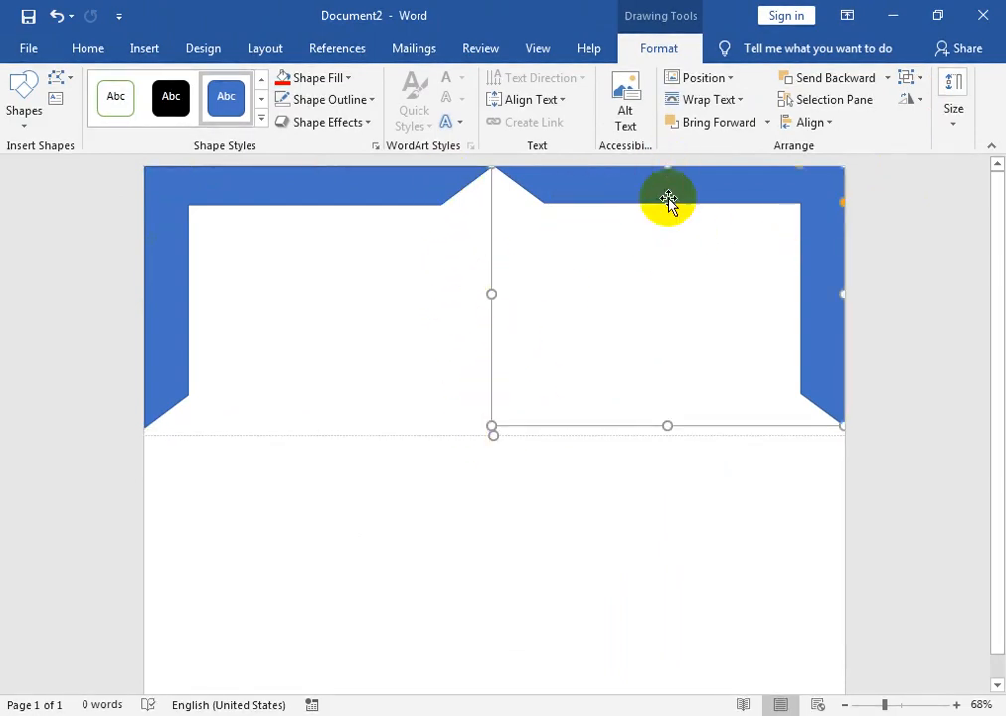
click(682, 606)
Duplicate the grouped frame into the lower half of the page and flip the copy vertically.
click(819, 320)
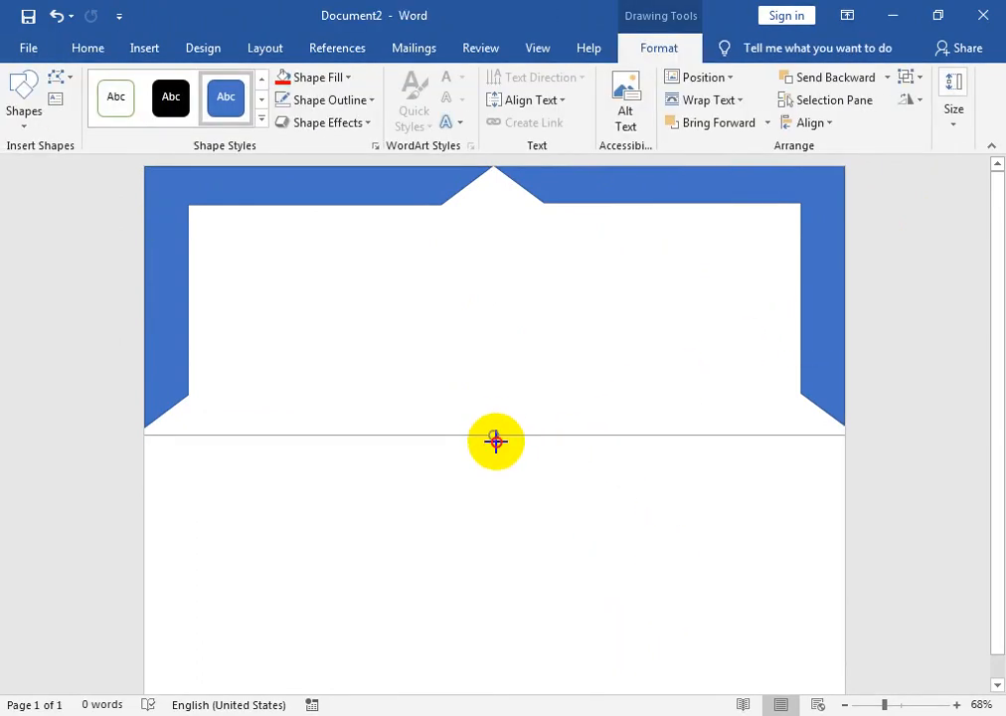
ctrl+drag(557, 202, 552, 466)
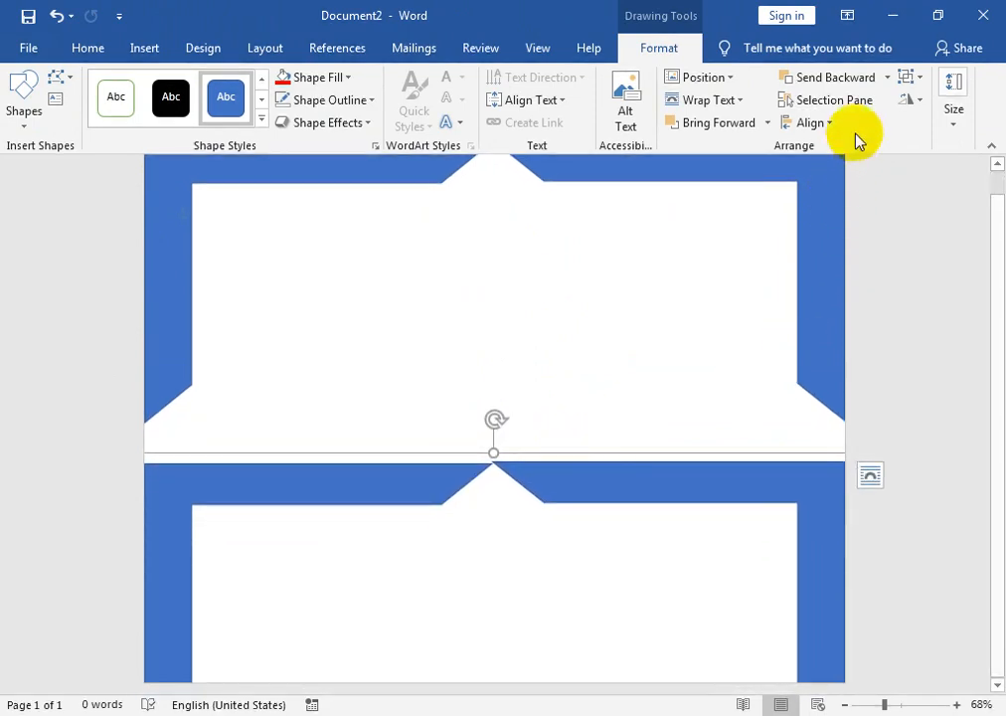
click(907, 100)
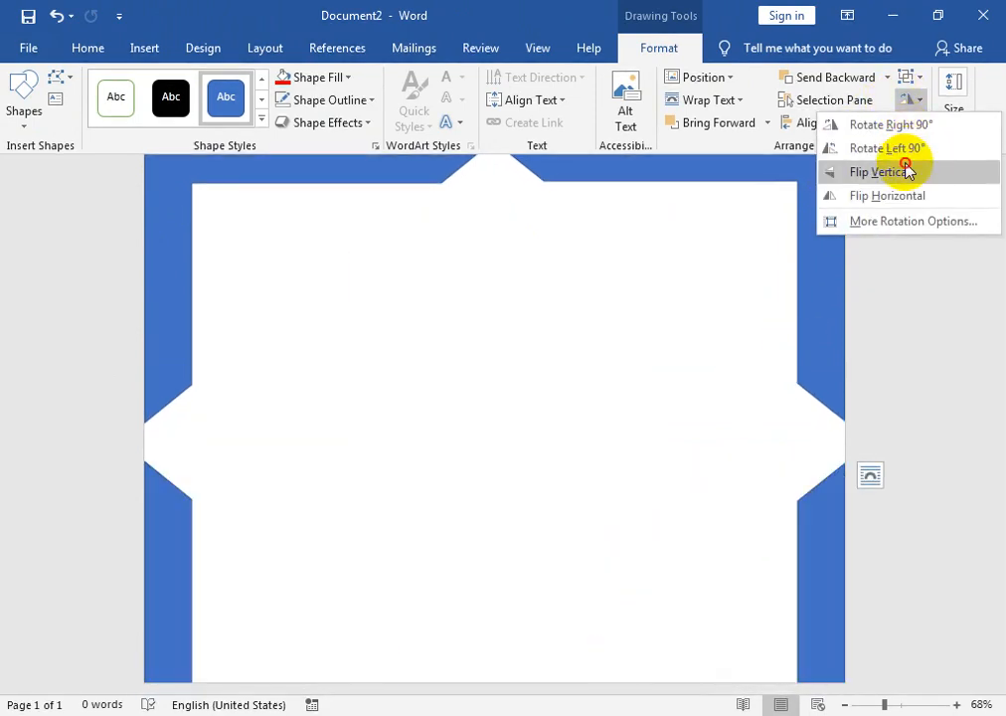
click(905, 169)
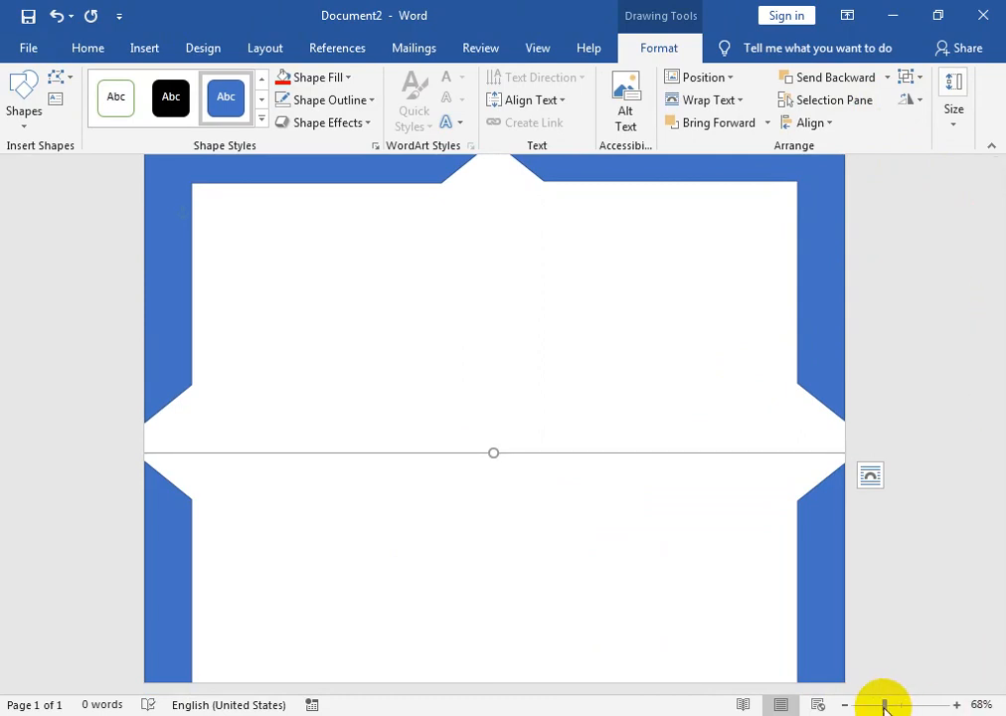
Align the flipped group with the page's bottom edge and adjust the group heights so the side tips do not overlap.
drag(884, 706, 880, 704)
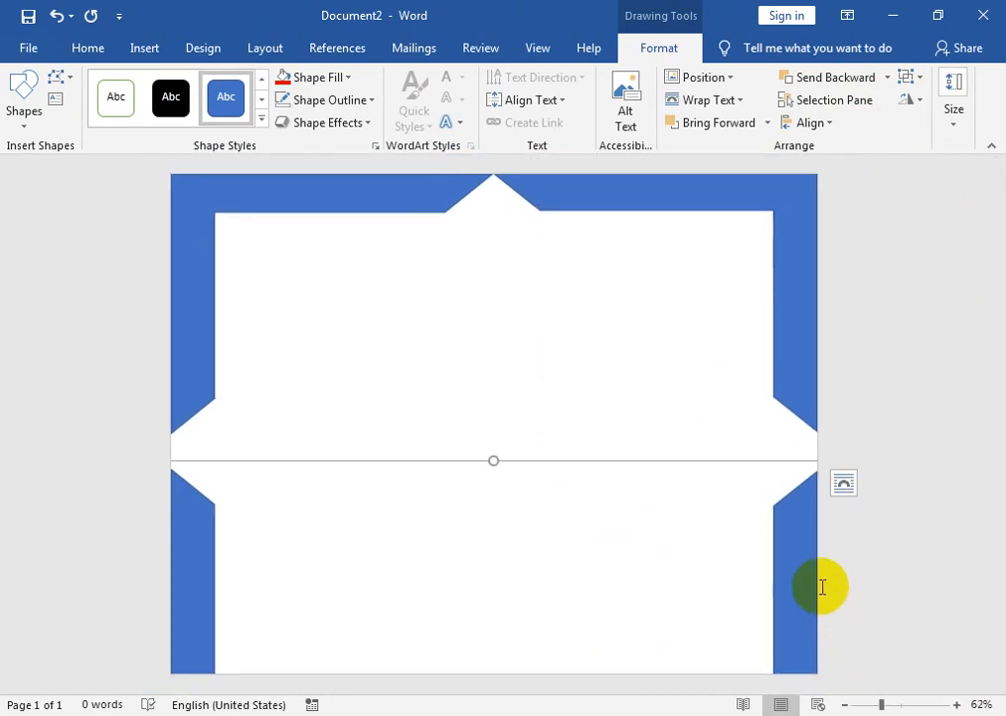
drag(803, 532, 803, 500)
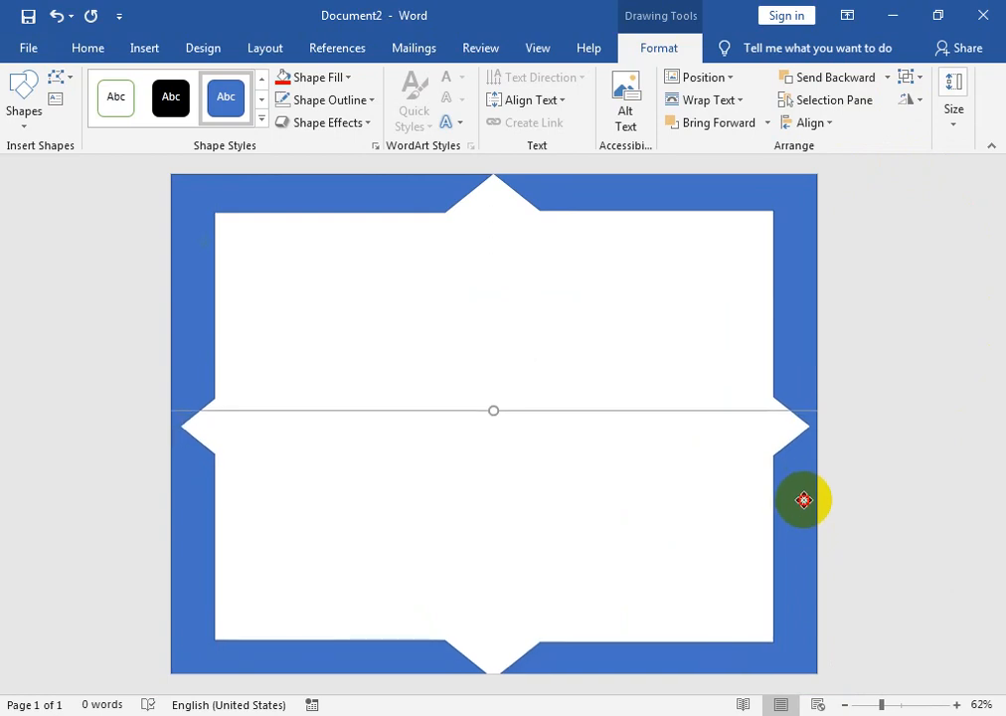
click(781, 355)
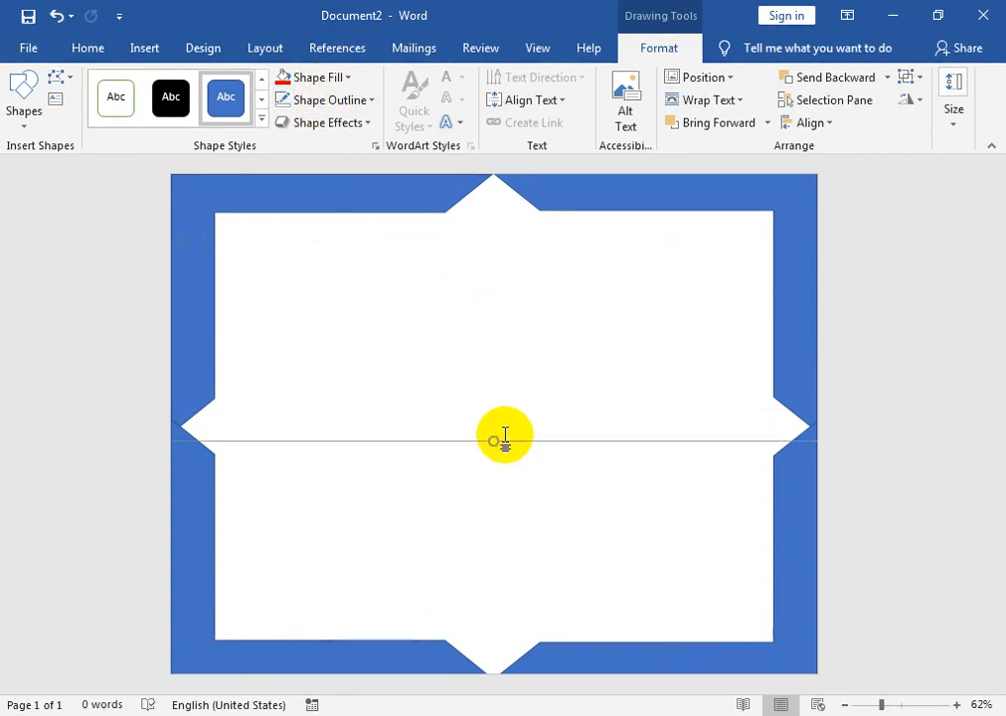
mouse_move(496, 444)
mouse_down()
mouse_move(492, 411)
mouse_move(502, 460)
mouse_up()
key(ctrl+z)
Fill the upper half frame group with light gold and remove its outline.
click(348, 86)
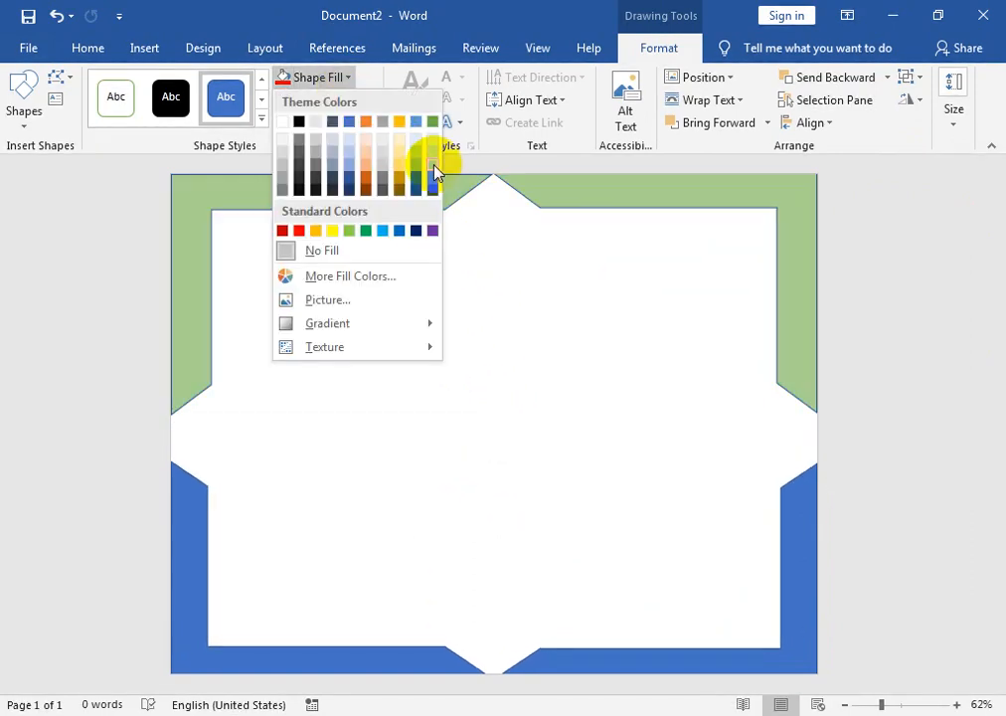
click(401, 154)
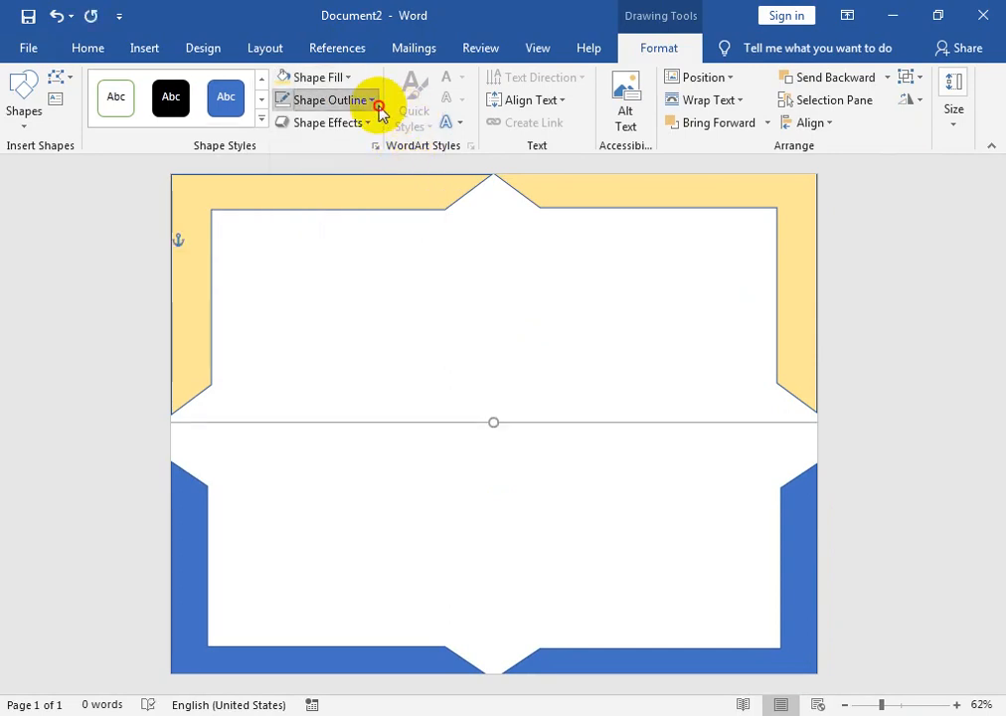
click(378, 102)
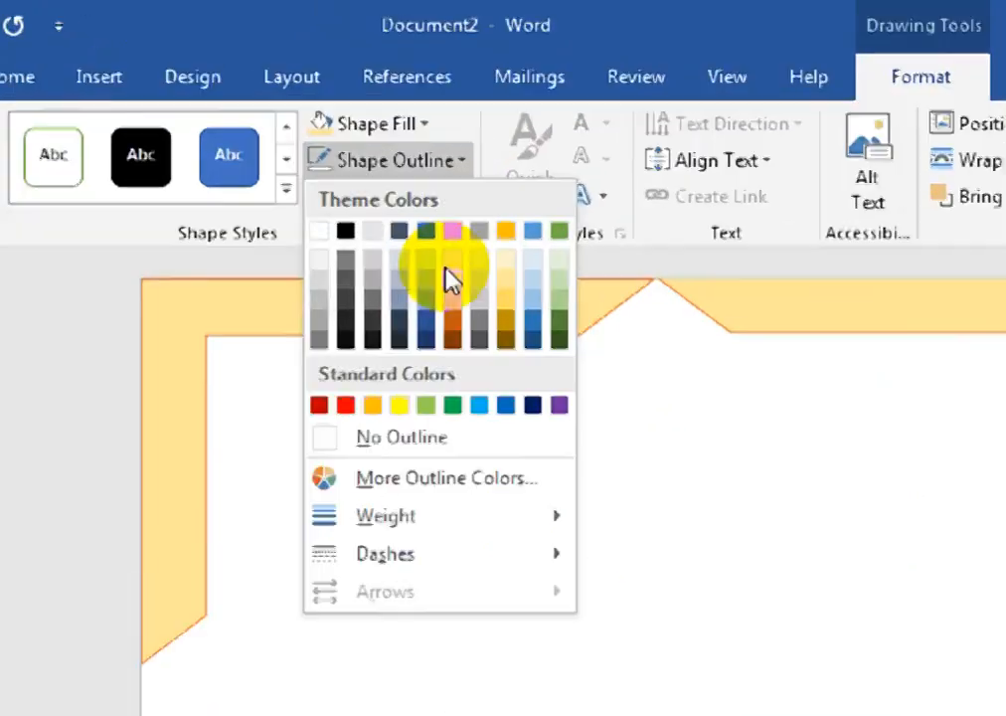
click(452, 438)
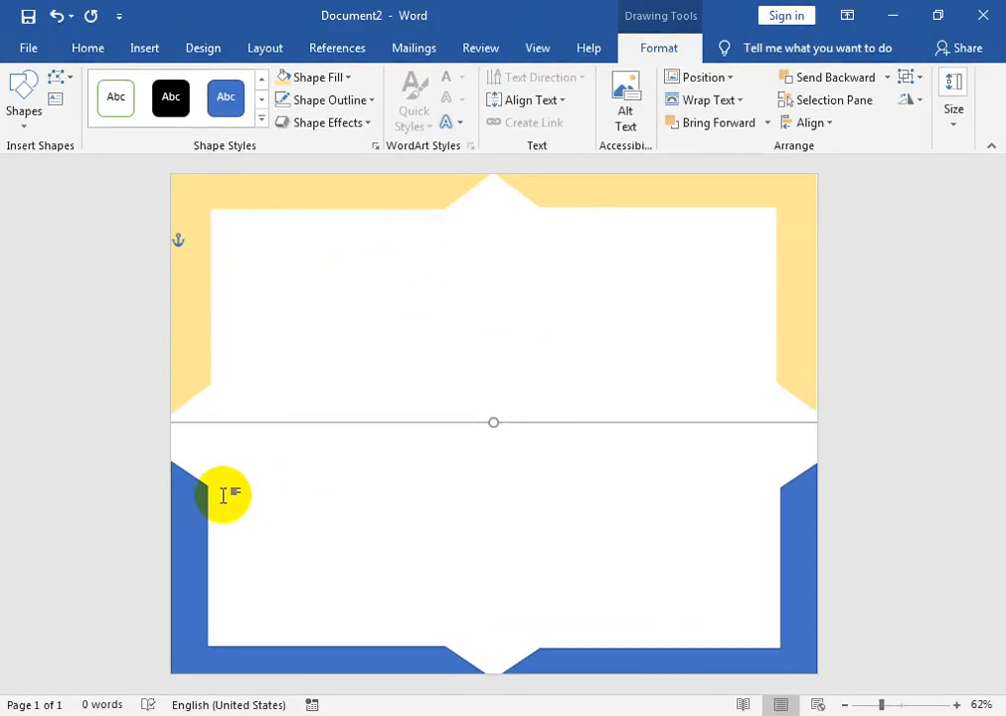
Apply the solid gold theme style from the gallery's third row to the upper half frame group.
click(185, 511)
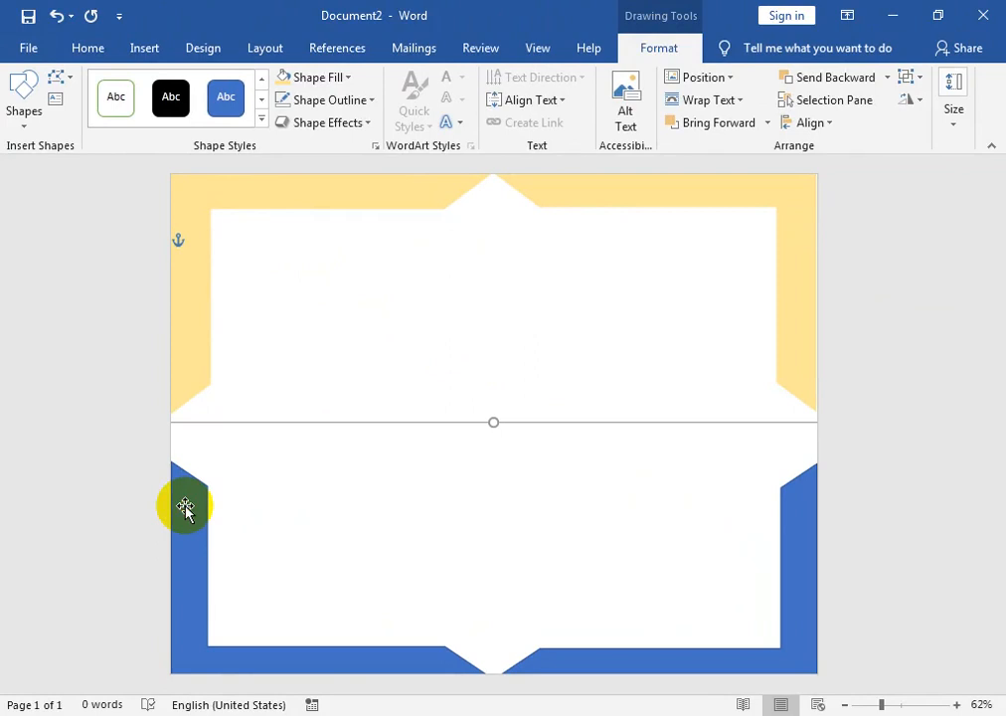
click(382, 195)
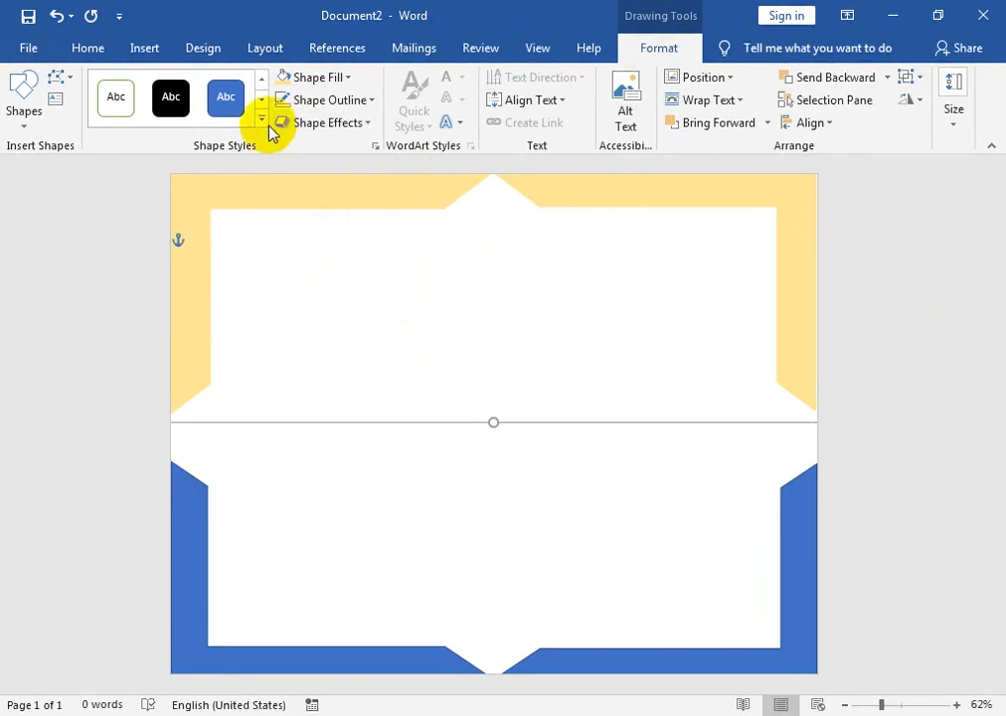
click(261, 119)
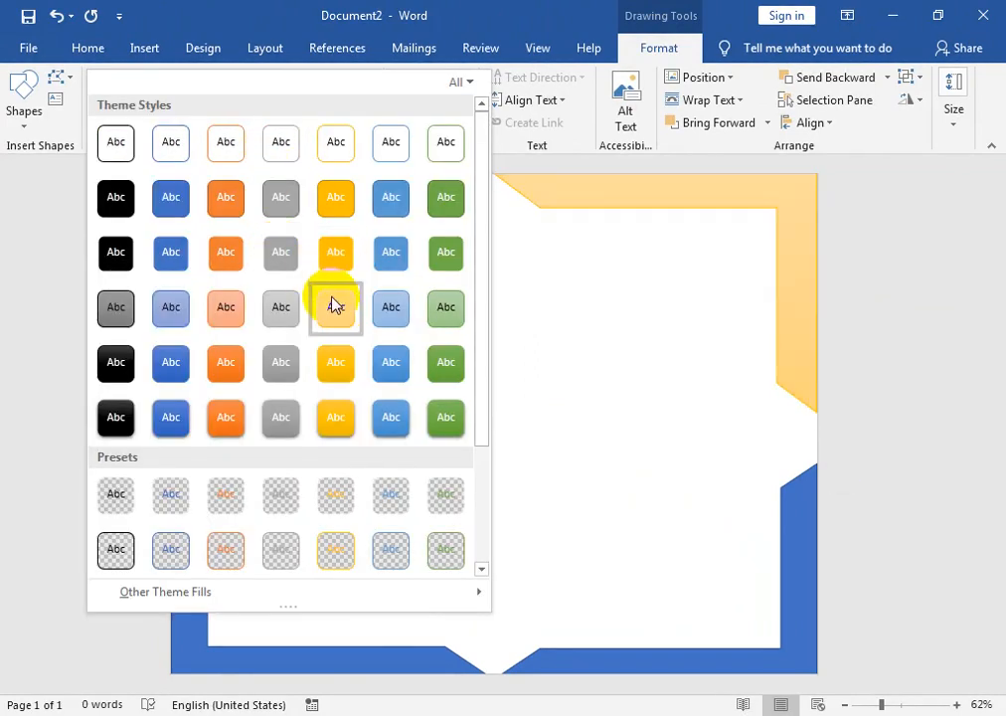
click(340, 260)
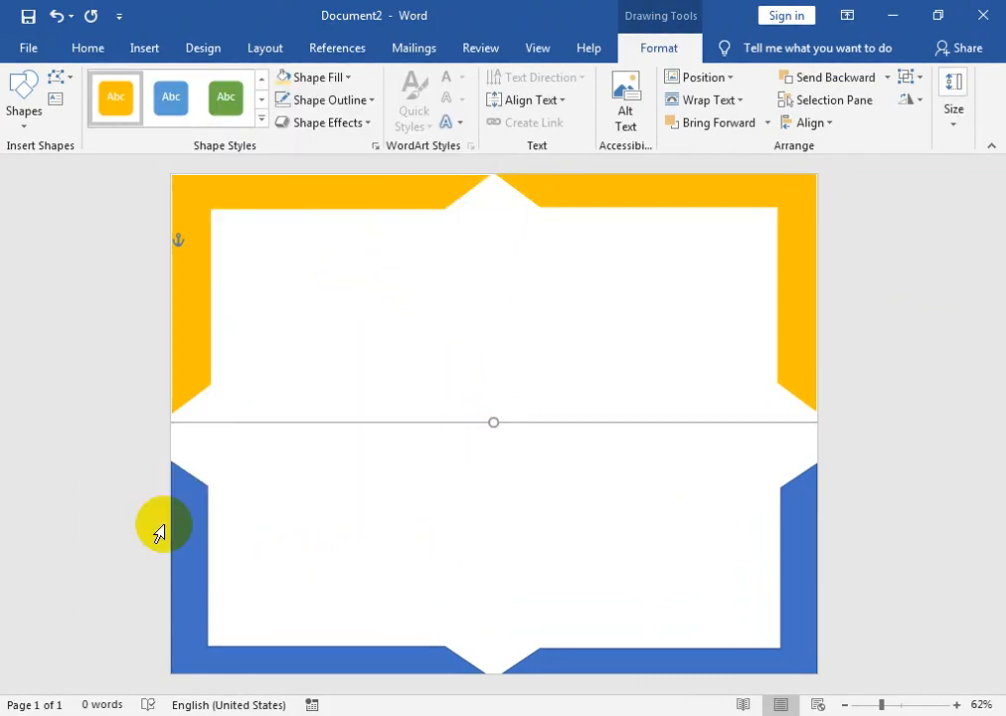
Nudge the lower half frame group upward until its middle tips meet at the page's bottom edge.
click(198, 524)
key(Up)
key(Up)
key(Up)
key(Up)
key(Up)
key(Up)
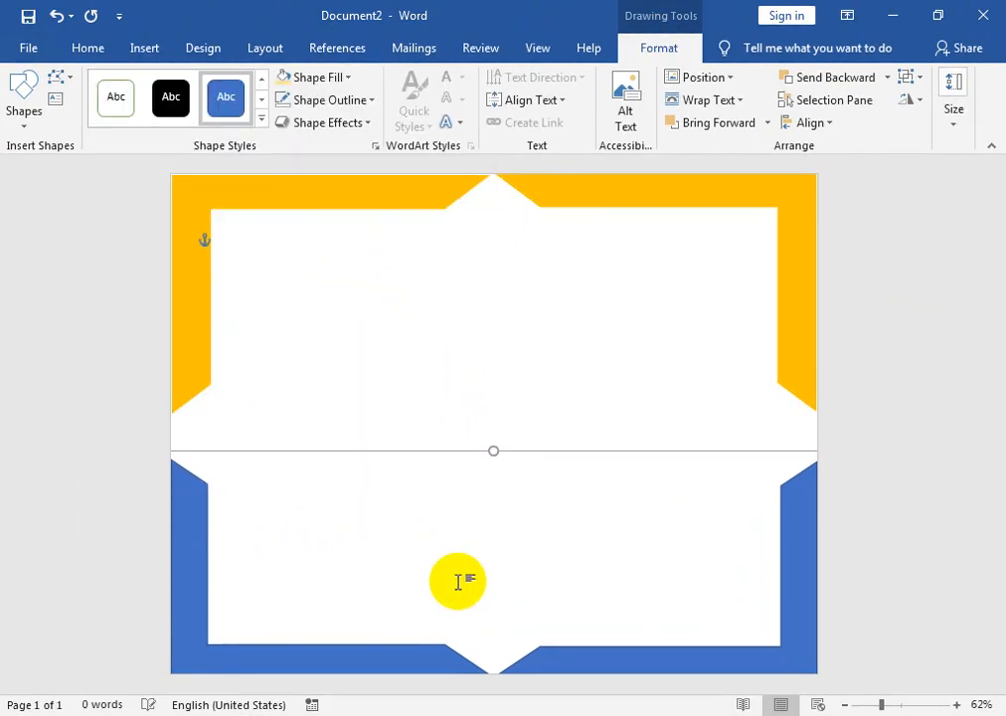
key(Down)
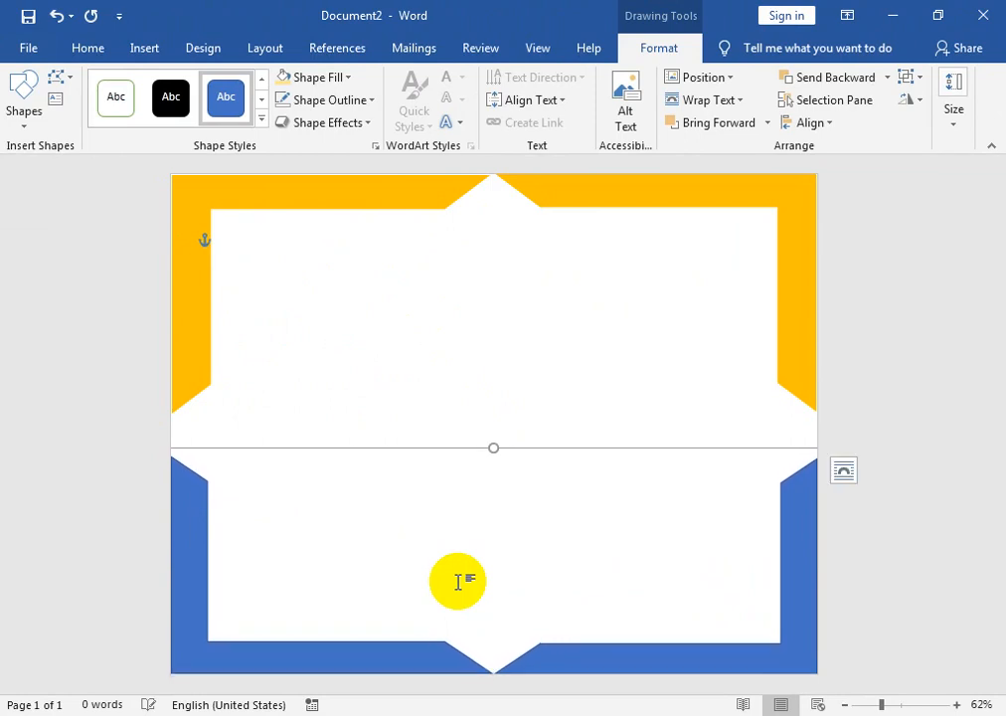
Nudge the upper-left half frame flush with the page's top and left edges and deselect it.
click(562, 193)
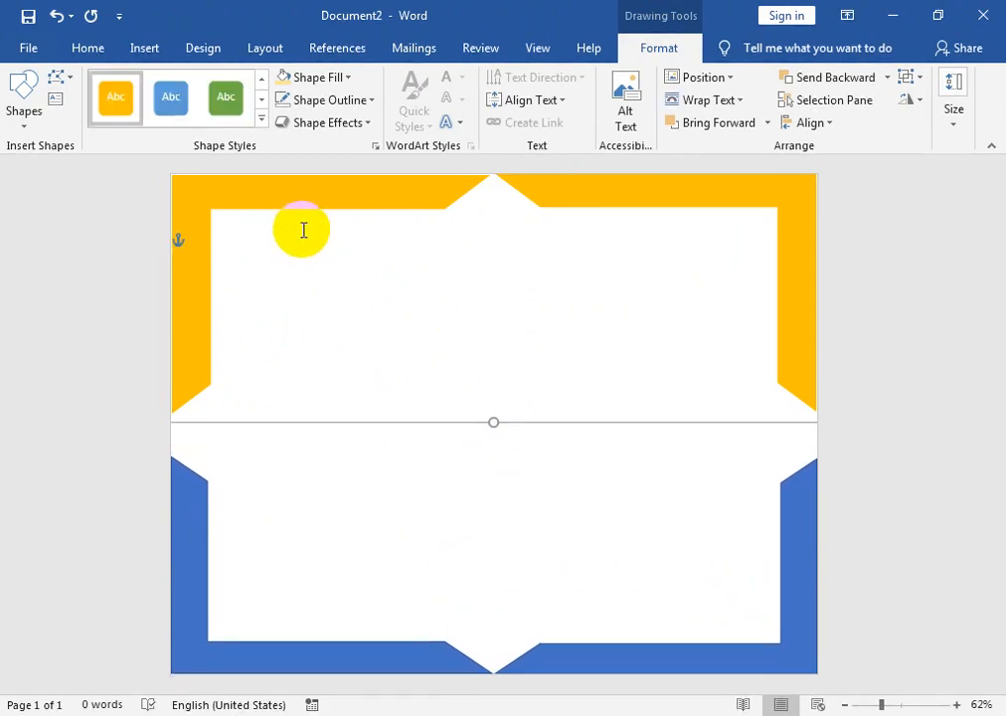
click(345, 204)
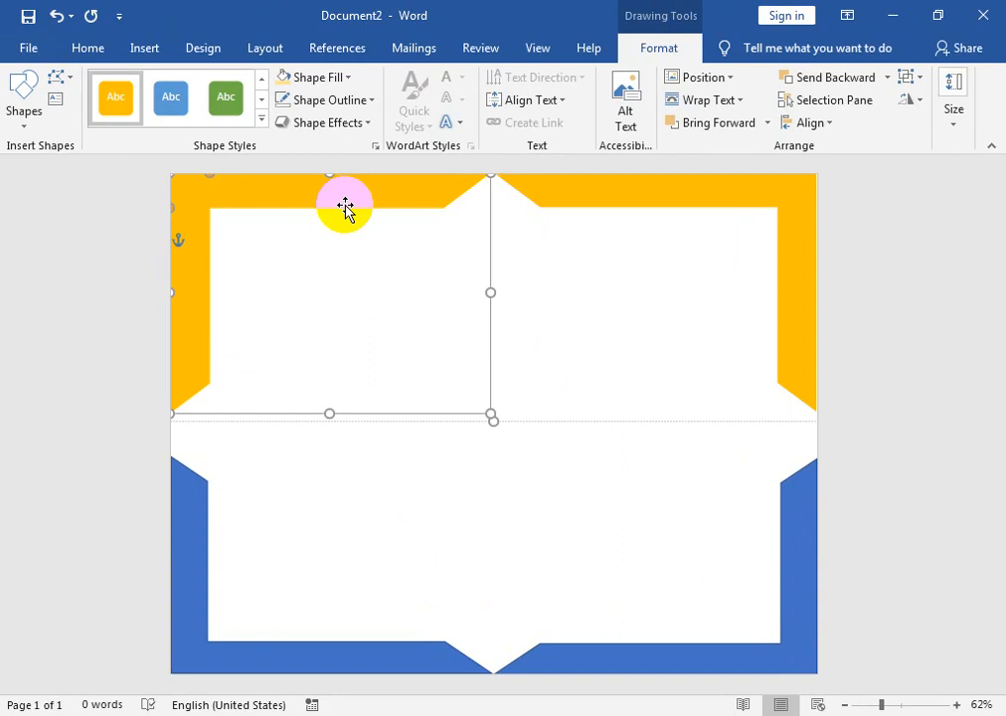
click(548, 302)
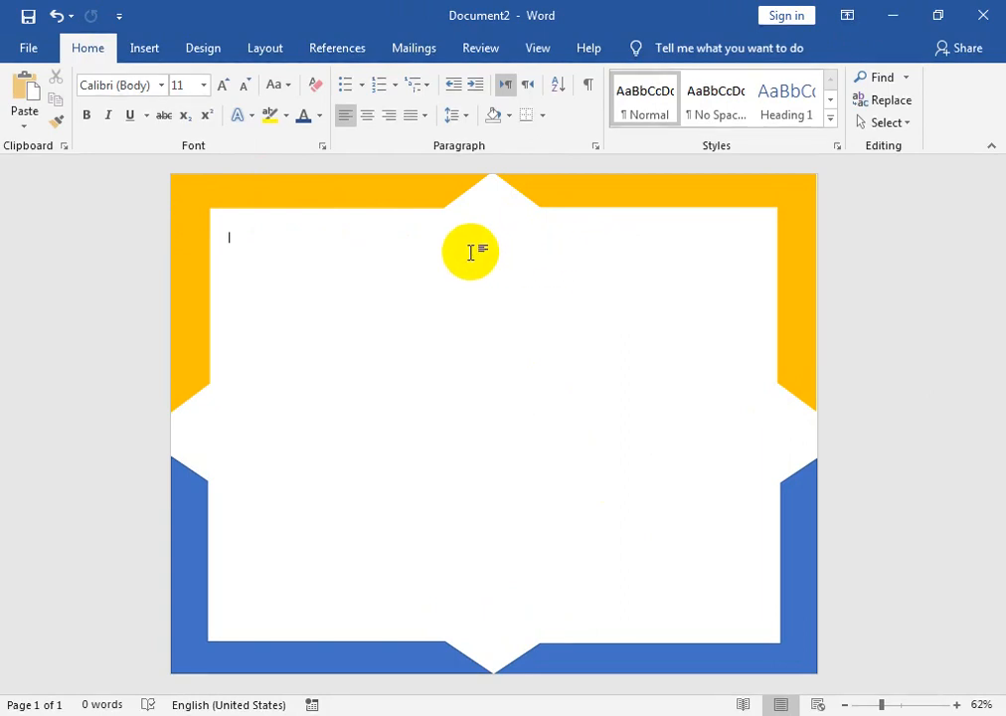
Draw a Ribbon: Curved and Tilted Up shape across the upper part of the page inside the border.
click(150, 50)
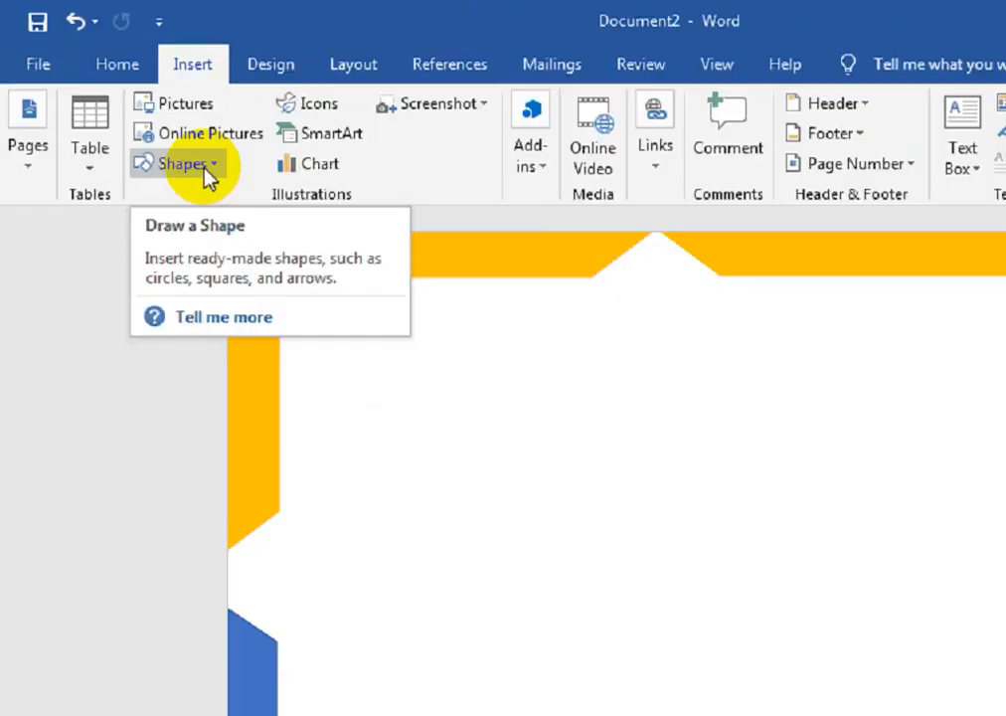
click(154, 127)
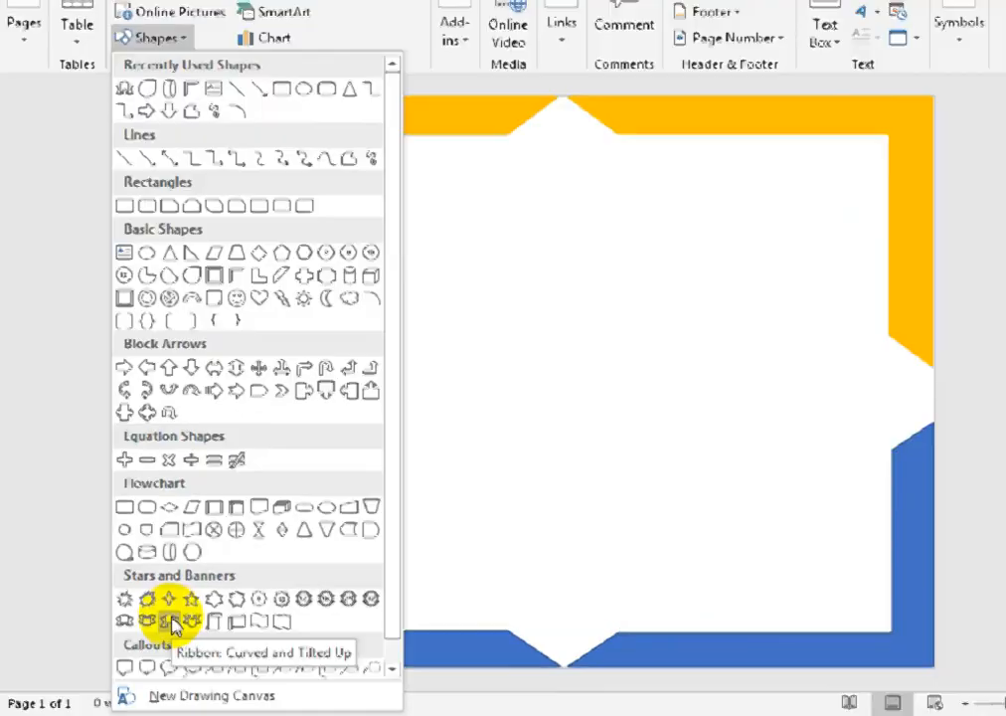
click(296, 550)
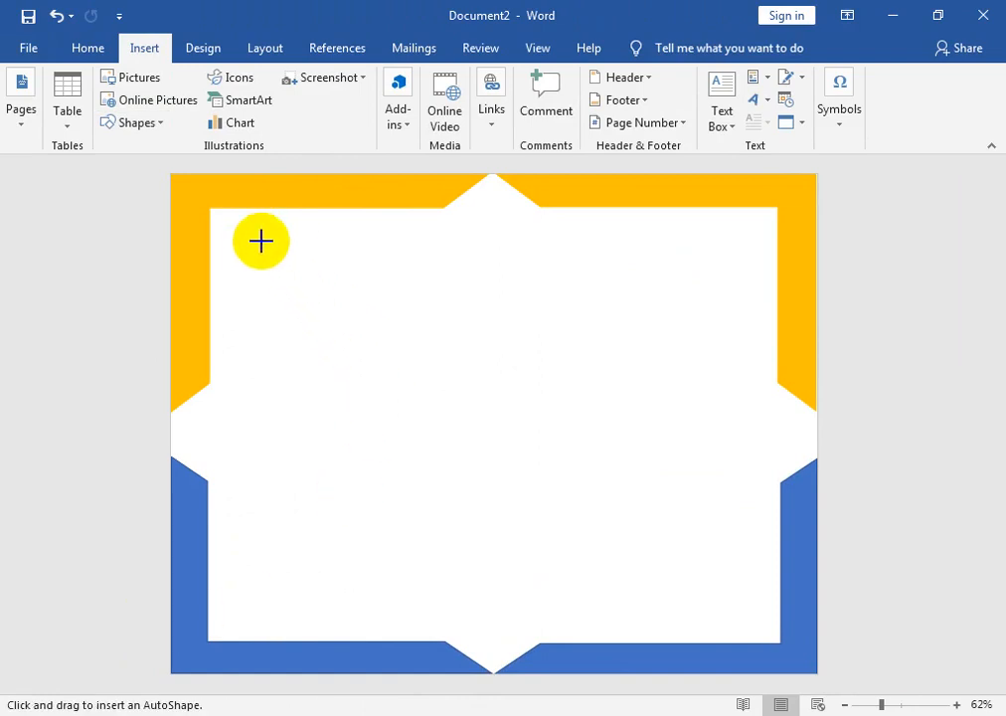
drag(266, 244, 718, 375)
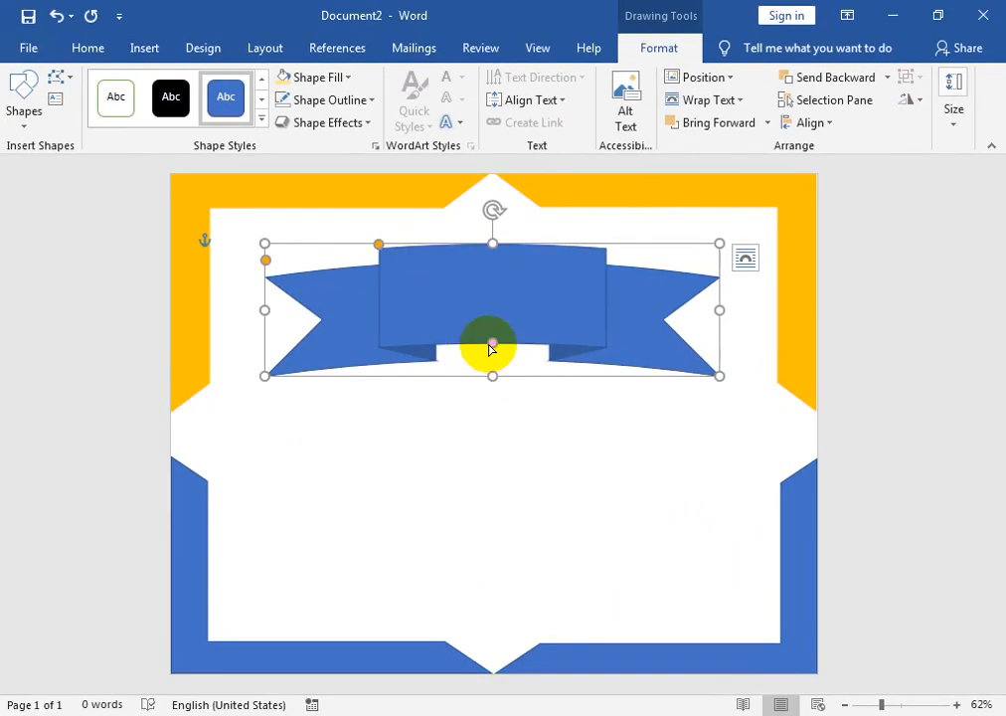
Reshape the ribbon with a deeper curve, a wider central band and narrower tails.
drag(753, 563, 742, 524)
drag(486, 324, 486, 317)
drag(378, 245, 320, 244)
mouse_move(266, 267)
mouse_down()
mouse_move(269, 297)
mouse_move(265, 286)
mouse_up()
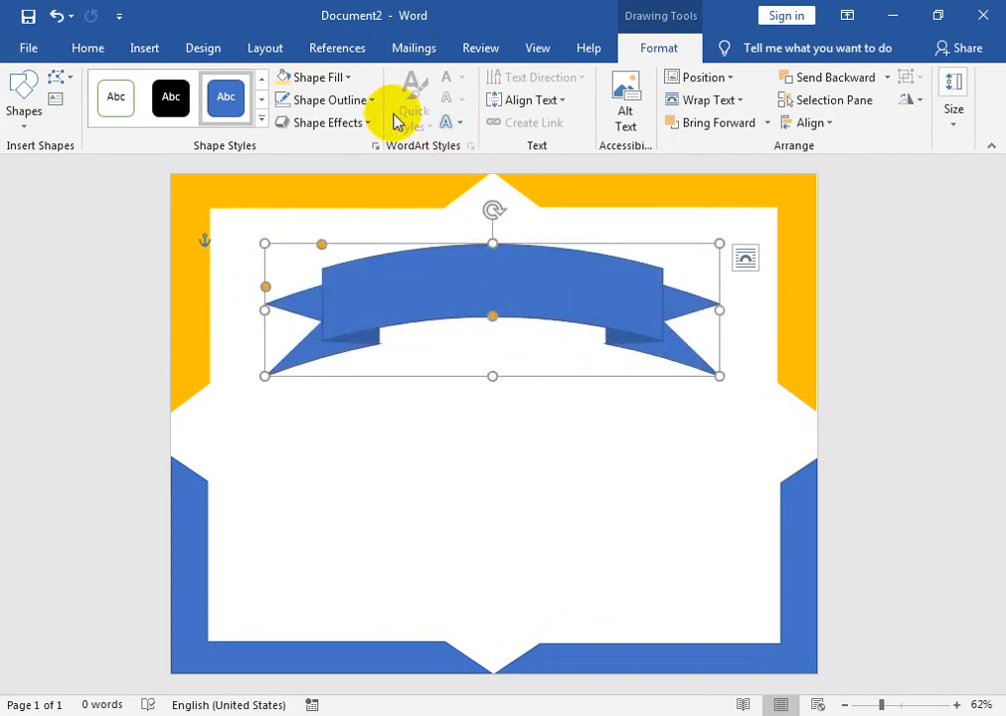
Fill the ribbon with Gold, Accent 4, Lighter 40% and remove its outline.
click(348, 78)
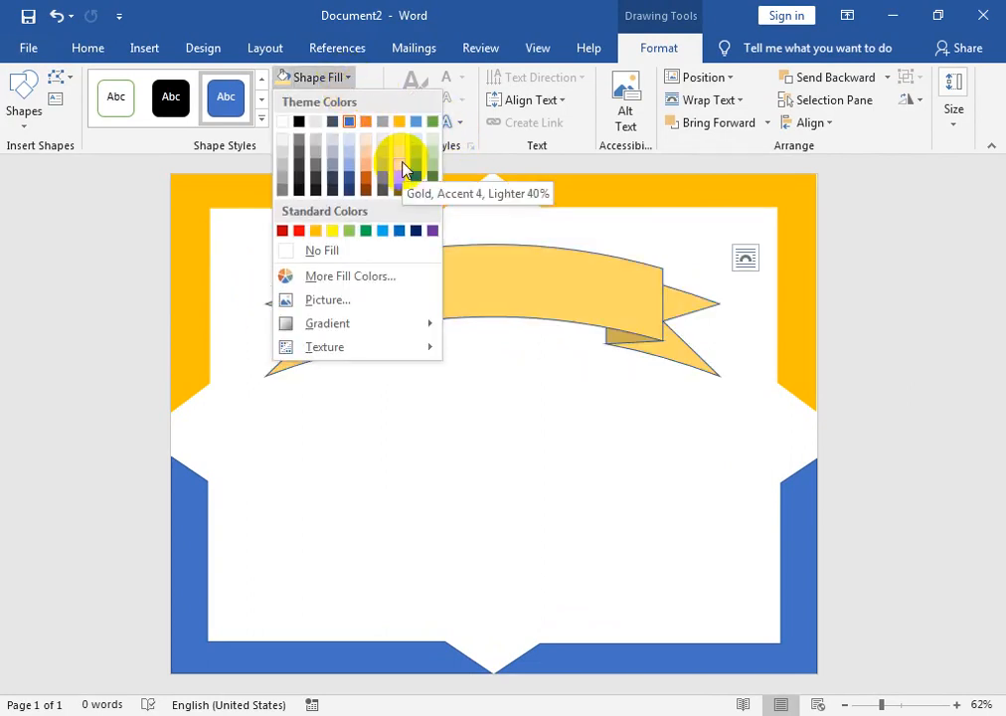
click(403, 171)
click(359, 100)
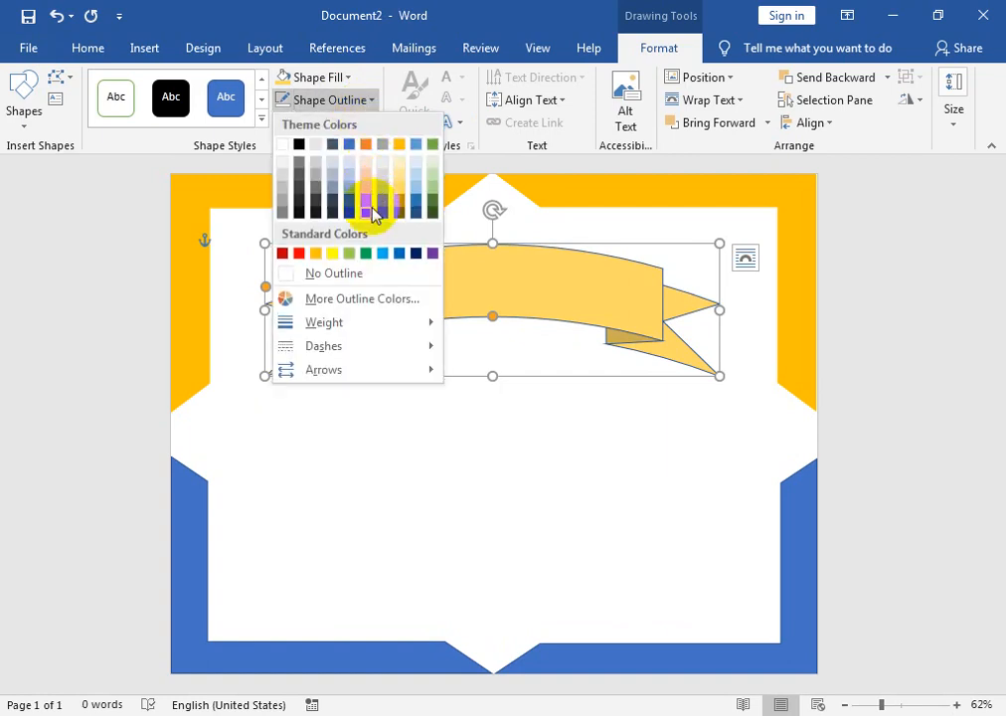
click(336, 272)
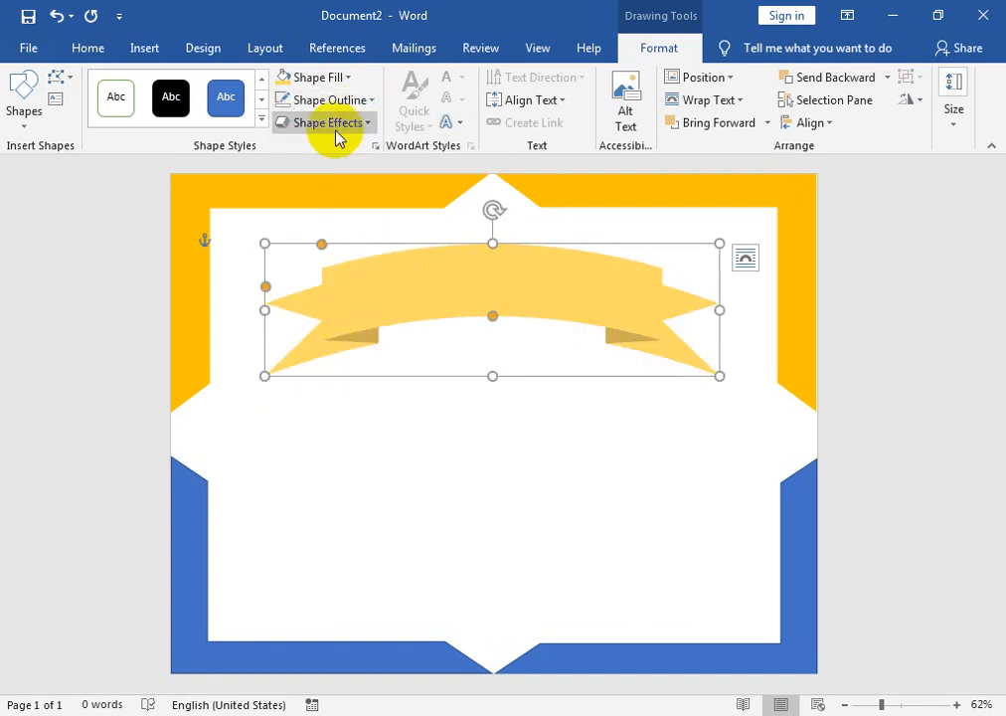
Apply a dark-variation gradient to the ribbon, running from dark at its top to light at its bottom.
click(354, 76)
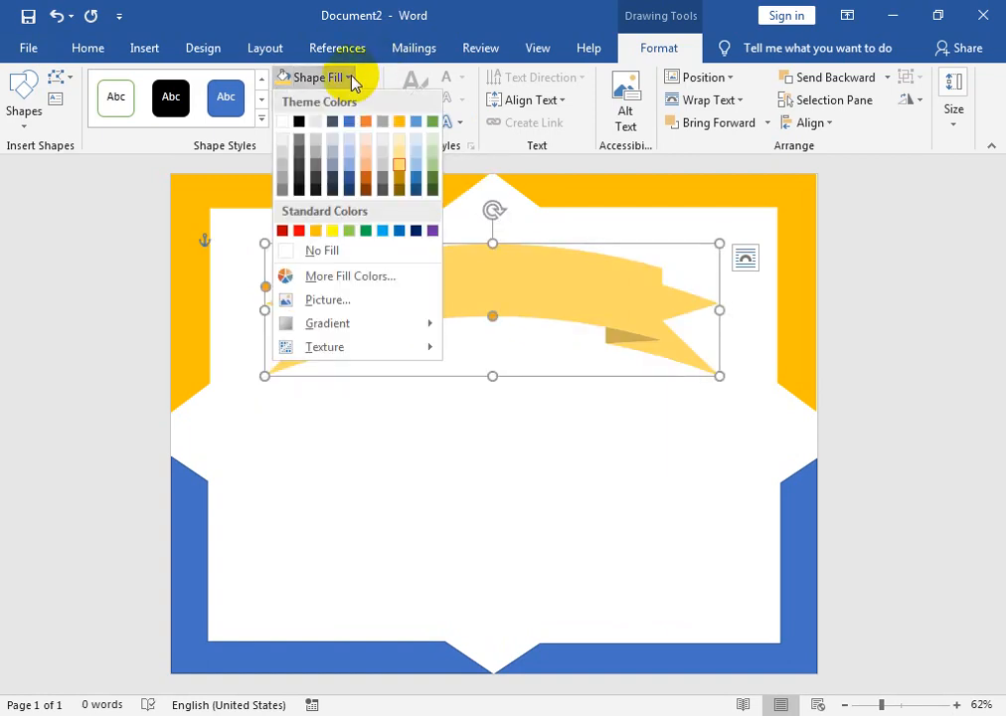
mouse_move(430, 328)
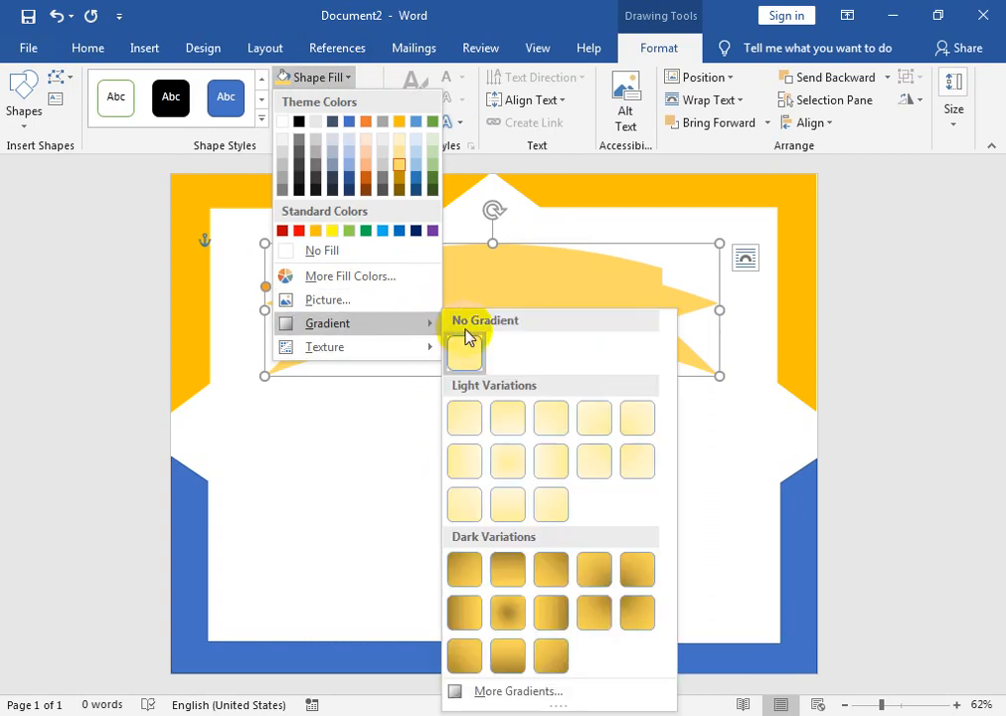
click(517, 588)
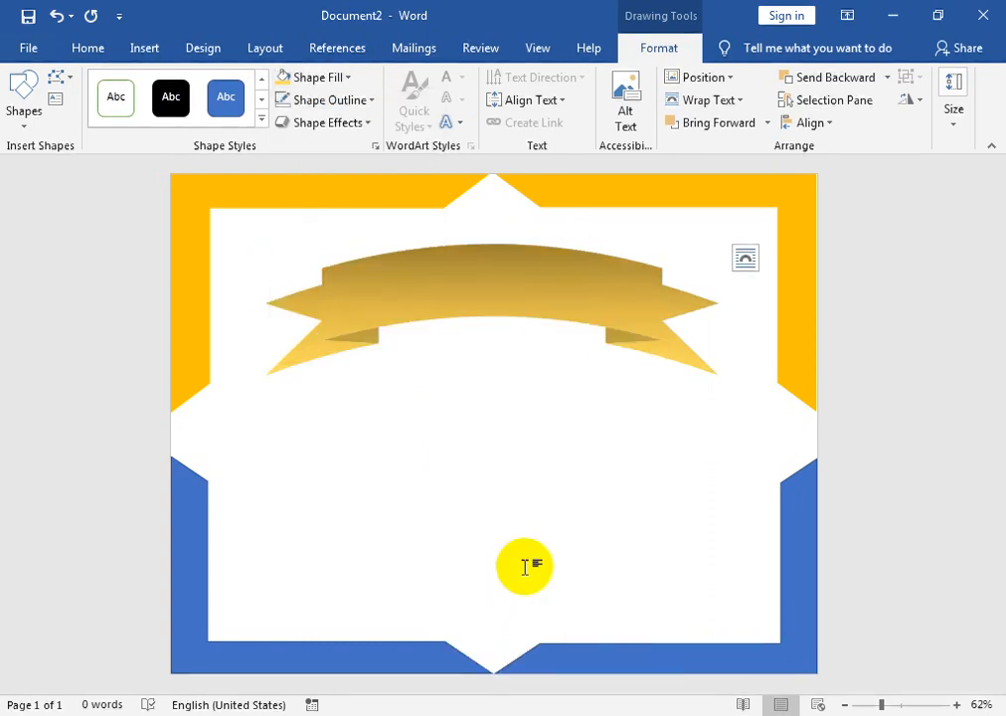
Draw a text box over the ribbon's central band and enter "Karachi Grammar School", correcting the spelling of Grammar.
right_click(503, 301)
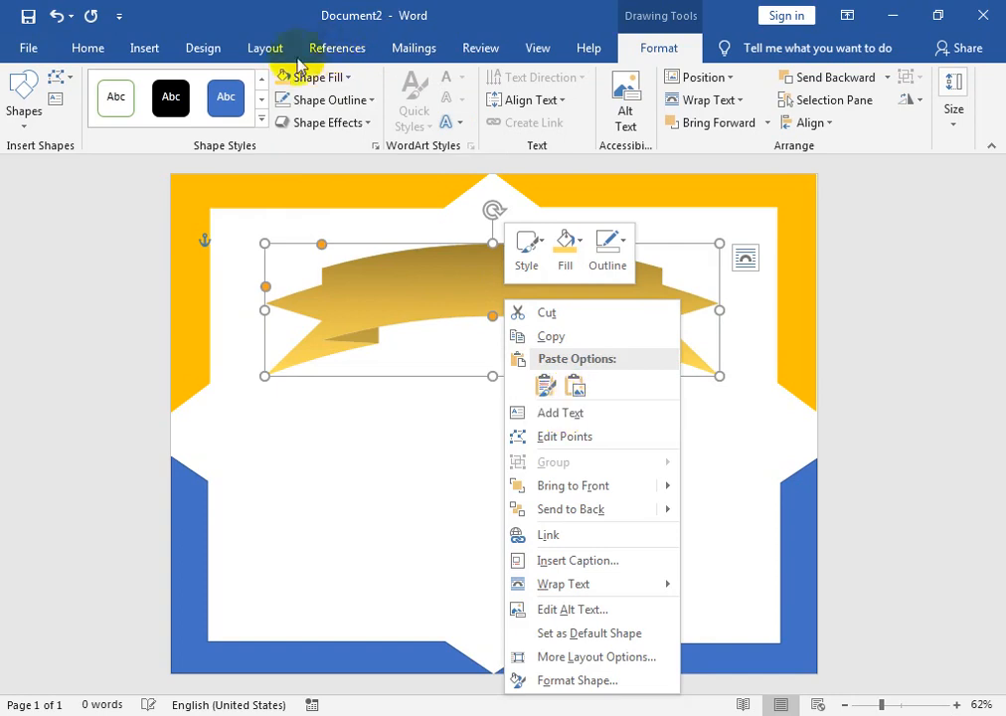
click(70, 130)
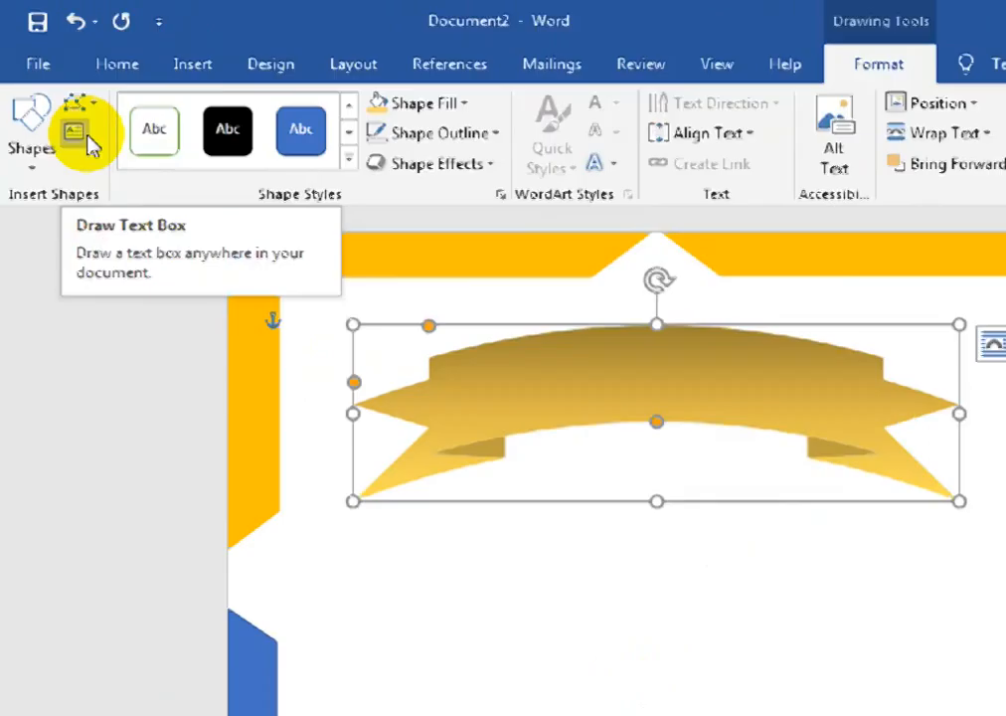
click(59, 102)
mouse_move(329, 265)
mouse_down()
mouse_move(456, 299)
mouse_move(659, 320)
mouse_up()
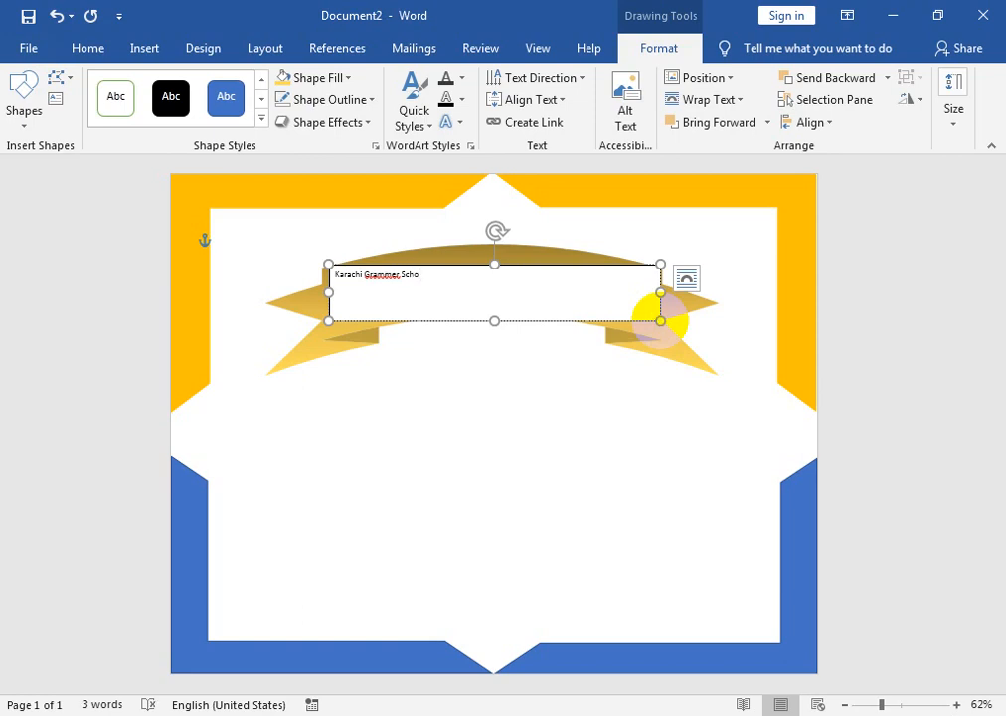
right_click(381, 275)
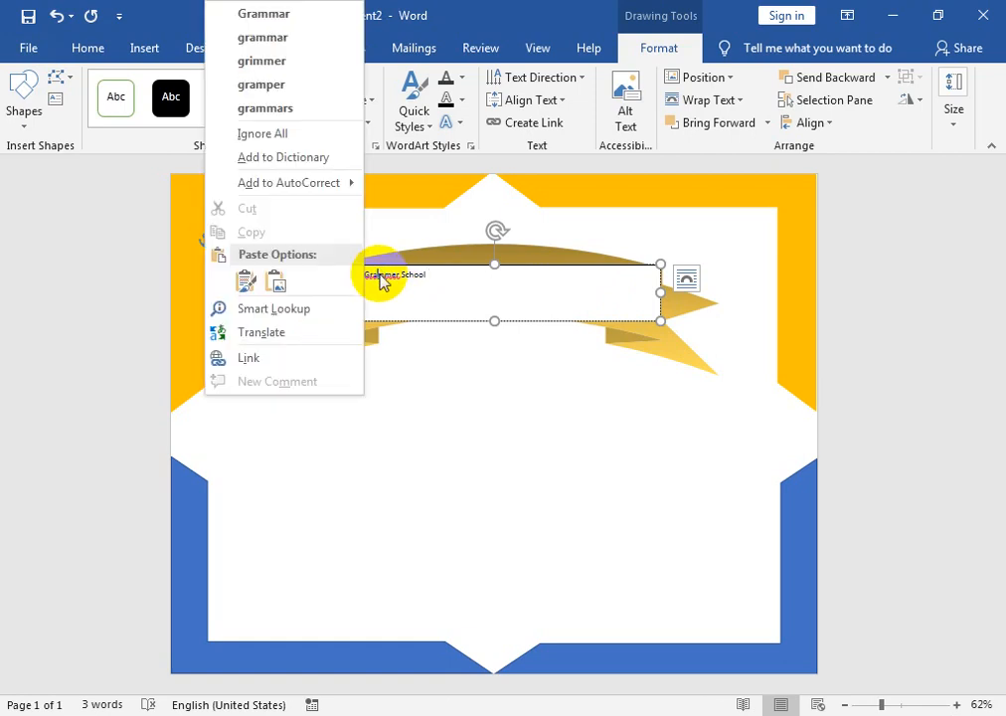
click(319, 10)
Remove the fill and the outline of the school name's text box.
drag(426, 275, 3, 227)
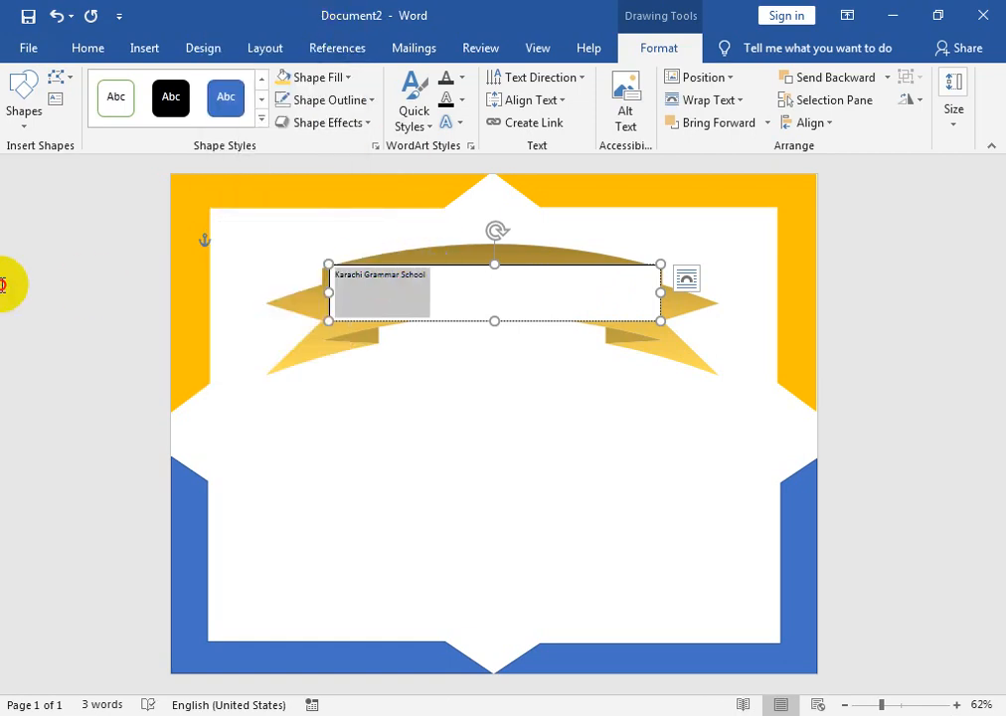
click(314, 77)
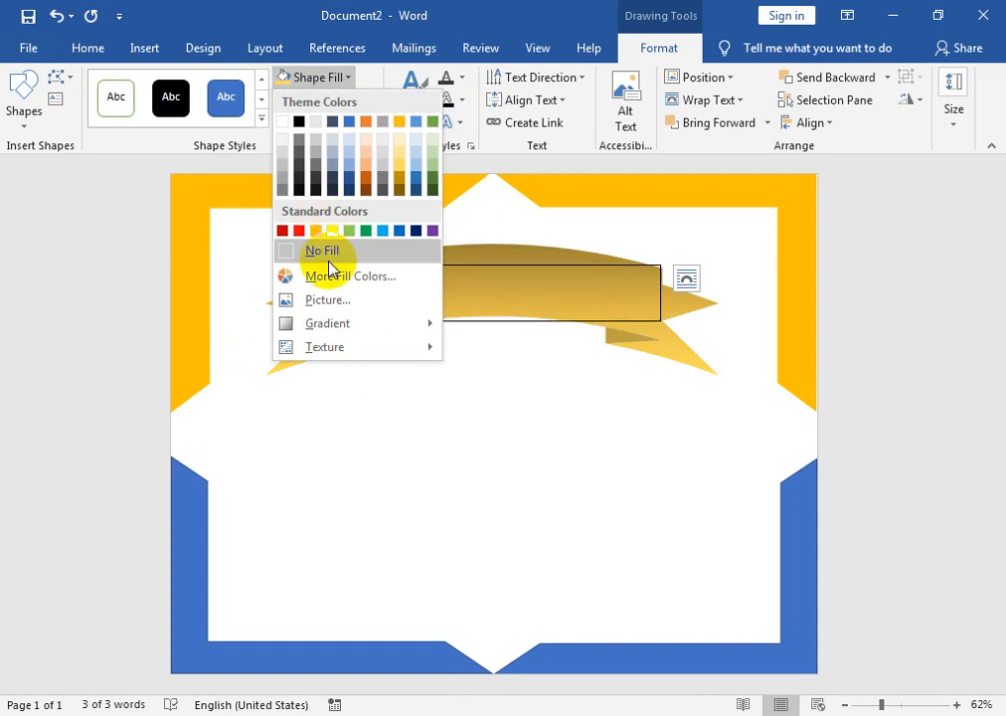
click(326, 252)
click(353, 99)
click(338, 274)
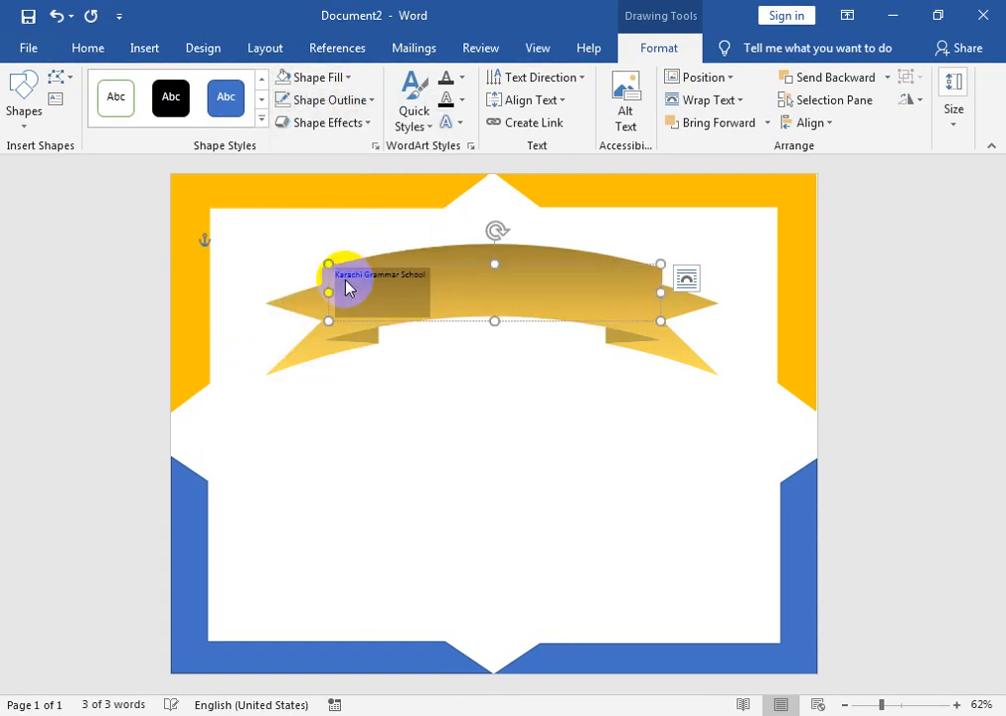
click(366, 286)
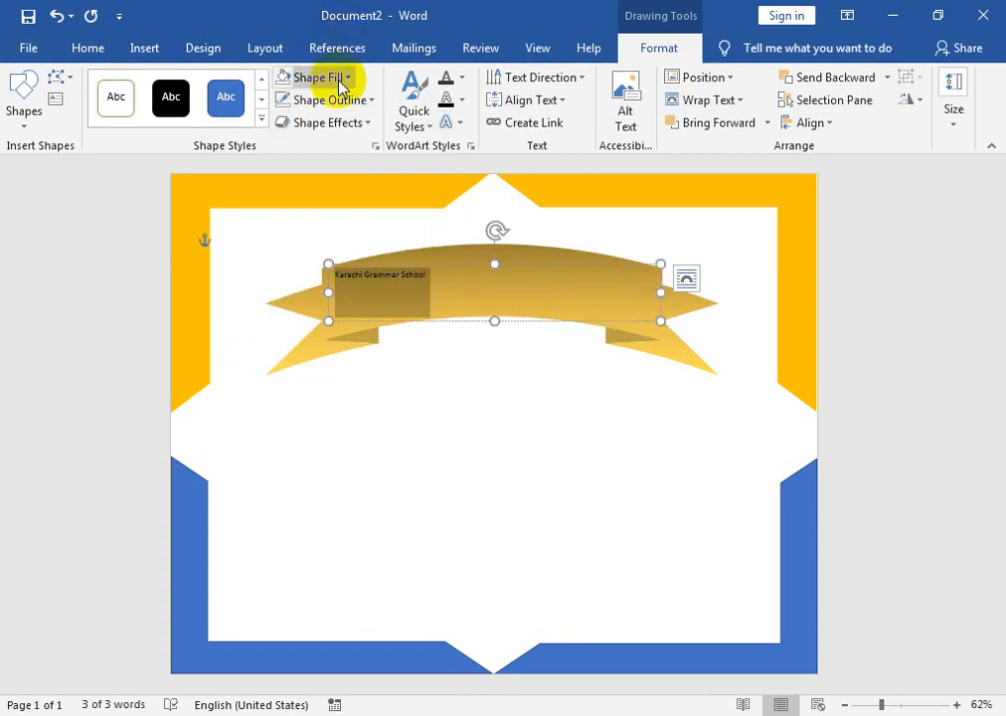
Center the school name in its text box and enlarge its font size to 36.
click(77, 56)
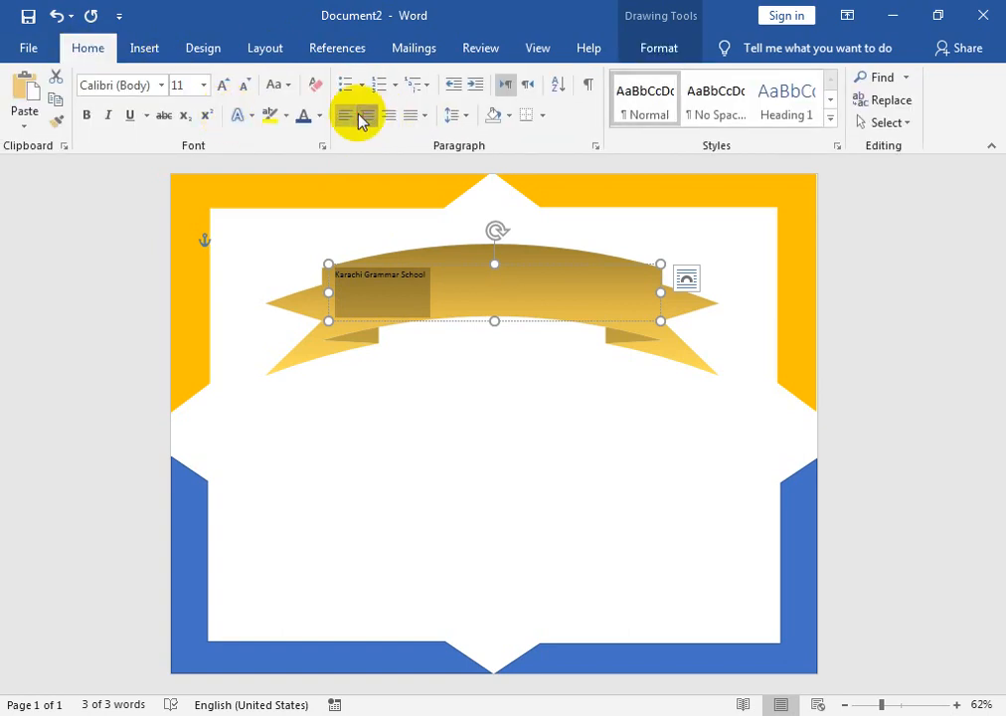
click(366, 116)
click(221, 86)
click(220, 87)
click(221, 87)
click(221, 86)
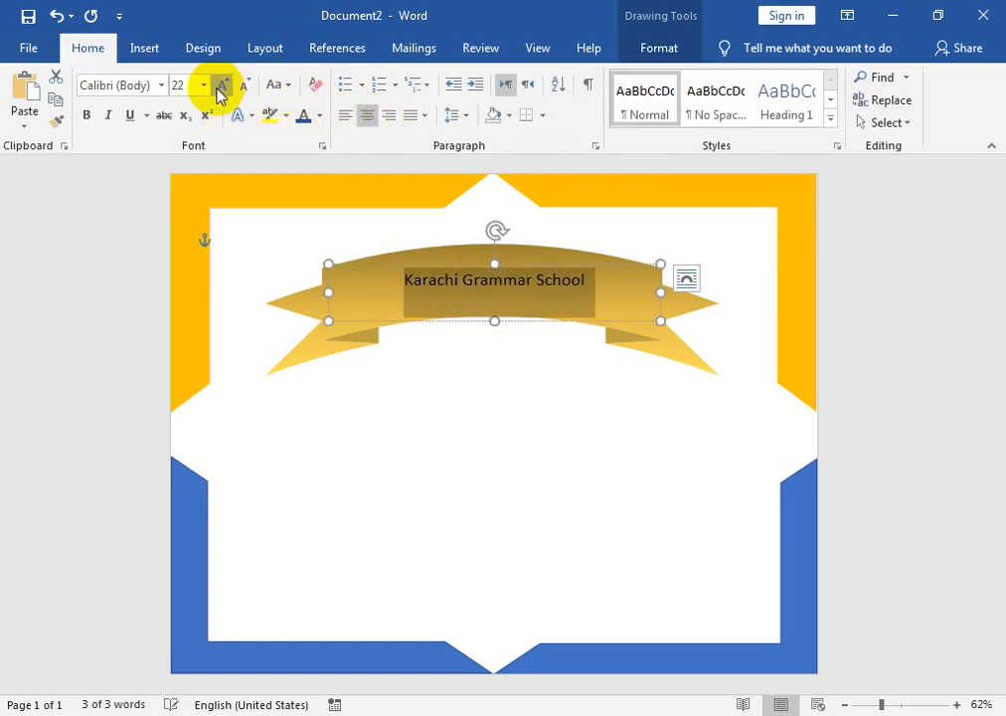
click(220, 87)
click(221, 86)
click(220, 87)
click(221, 86)
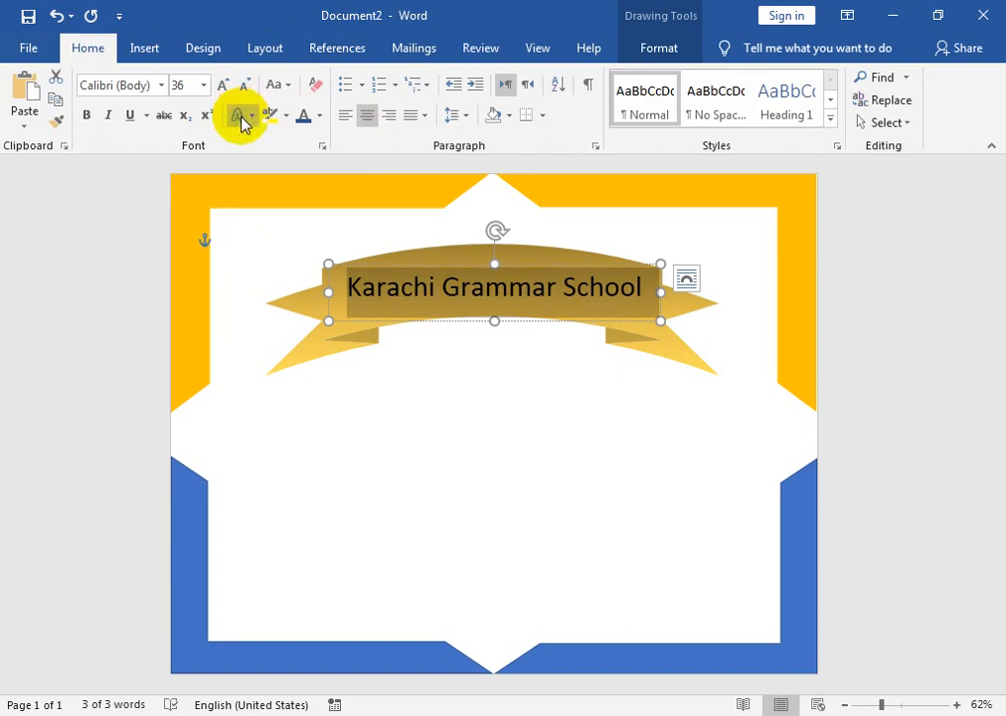
Color the school name white and make it bold.
click(319, 115)
click(308, 184)
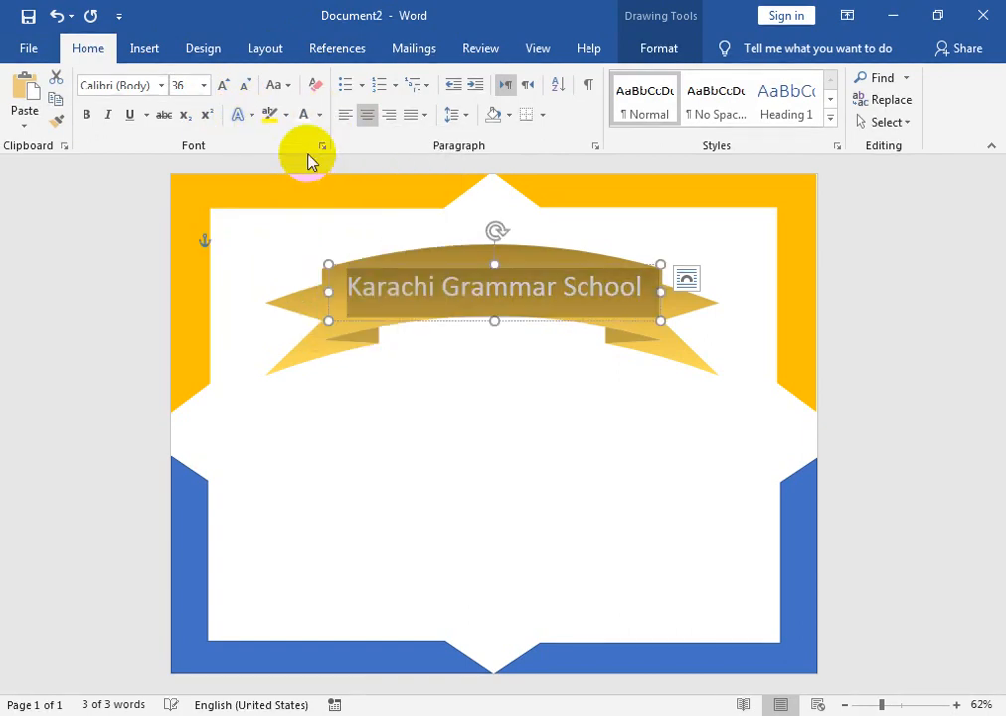
click(88, 115)
Apply the Arch follow-path transform to the school name and move its text box slightly down on the ribbon.
click(654, 52)
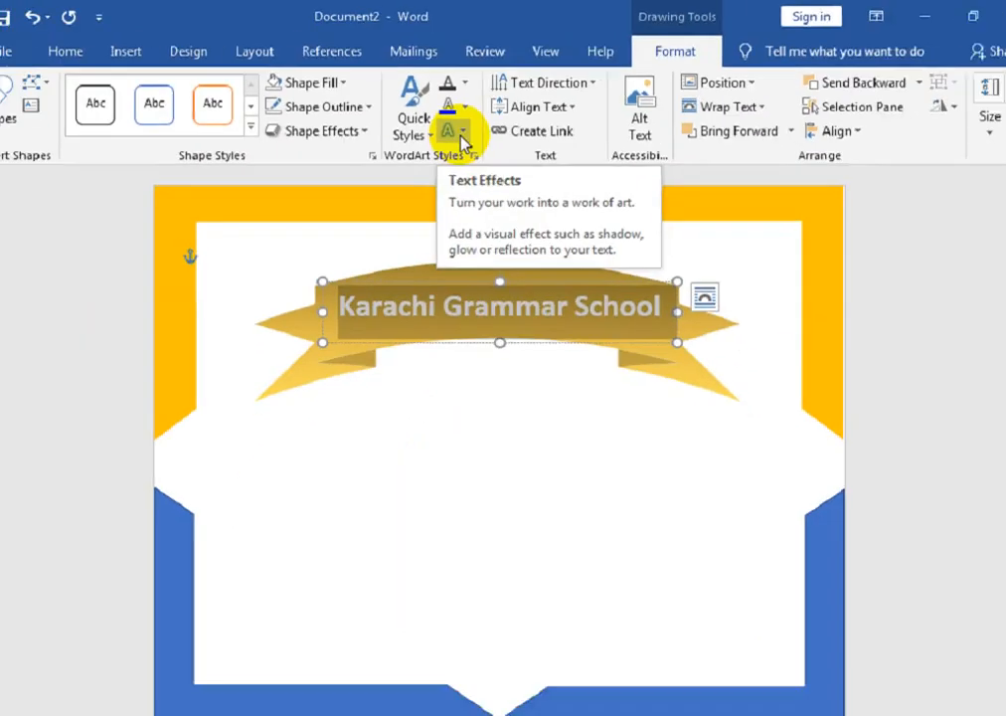
click(507, 248)
mouse_move(572, 383)
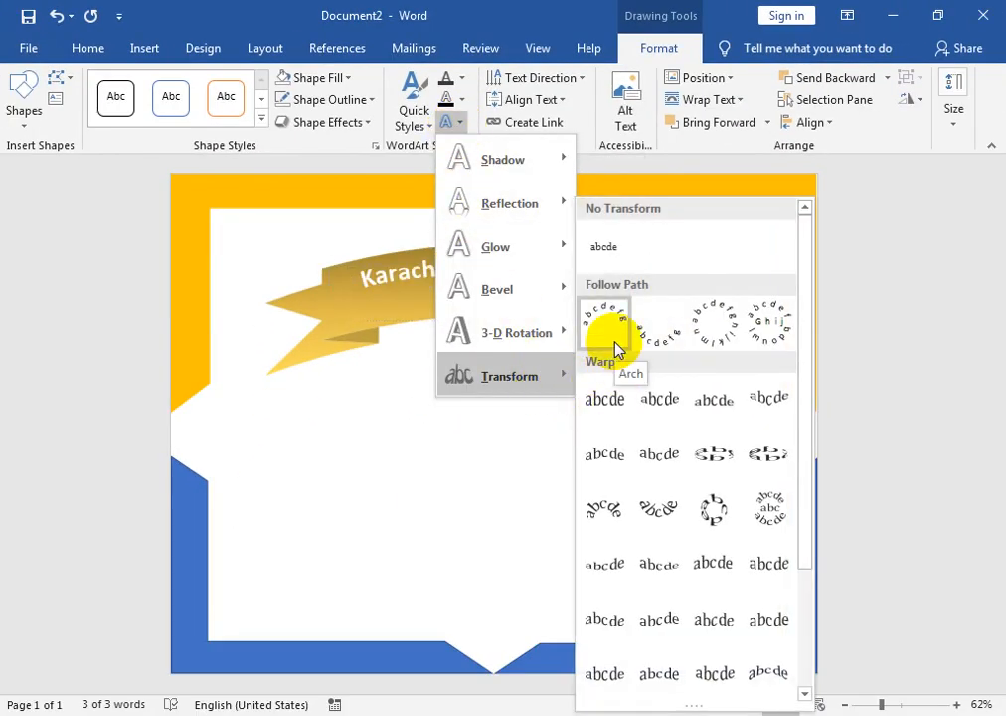
click(616, 348)
drag(477, 273, 478, 294)
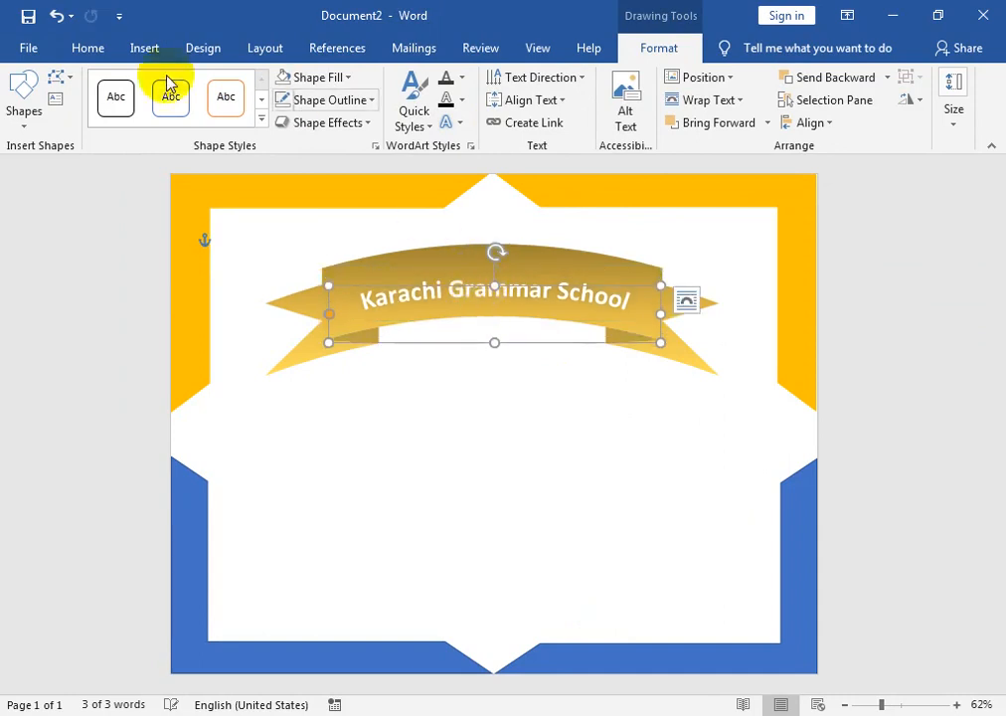
Enlarge the school name to font size 48 and extend its text box upward so the arched text follows the ribbon.
click(87, 48)
click(222, 85)
click(222, 86)
click(223, 86)
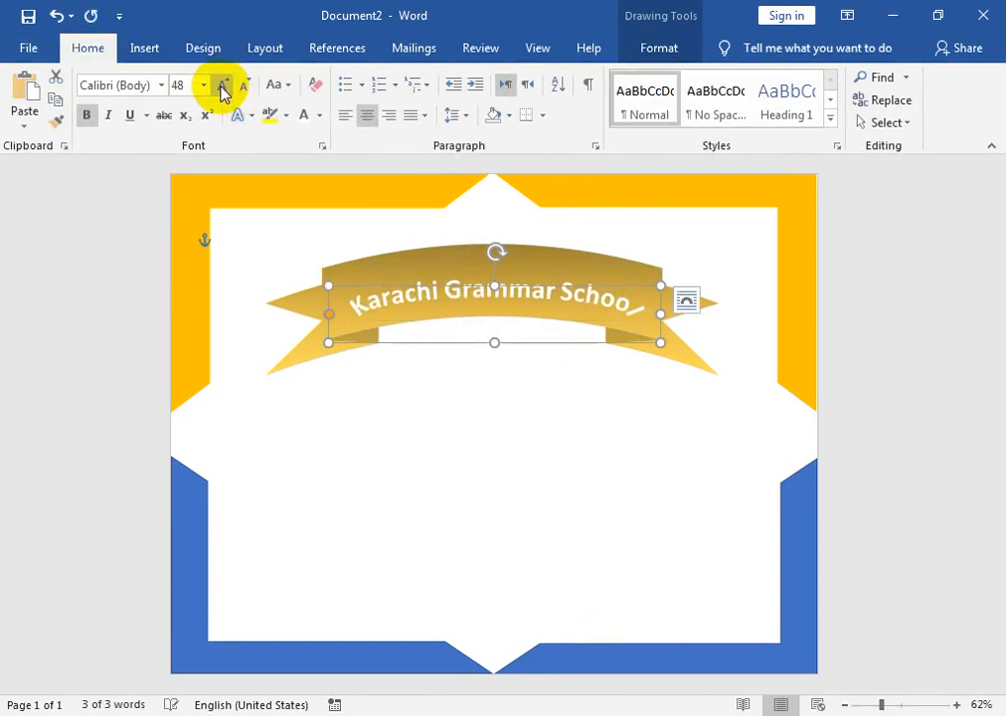
drag(522, 283, 490, 263)
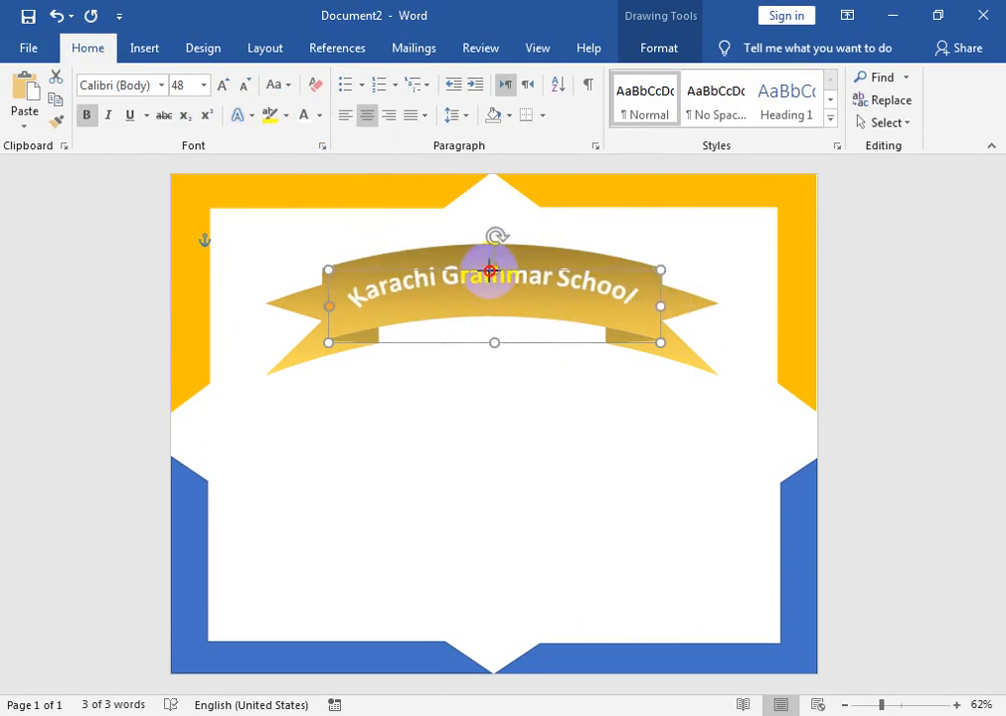
Reshape the ribbon with a slightly deeper curve and a raised lower edge on its central band.
click(611, 368)
click(200, 232)
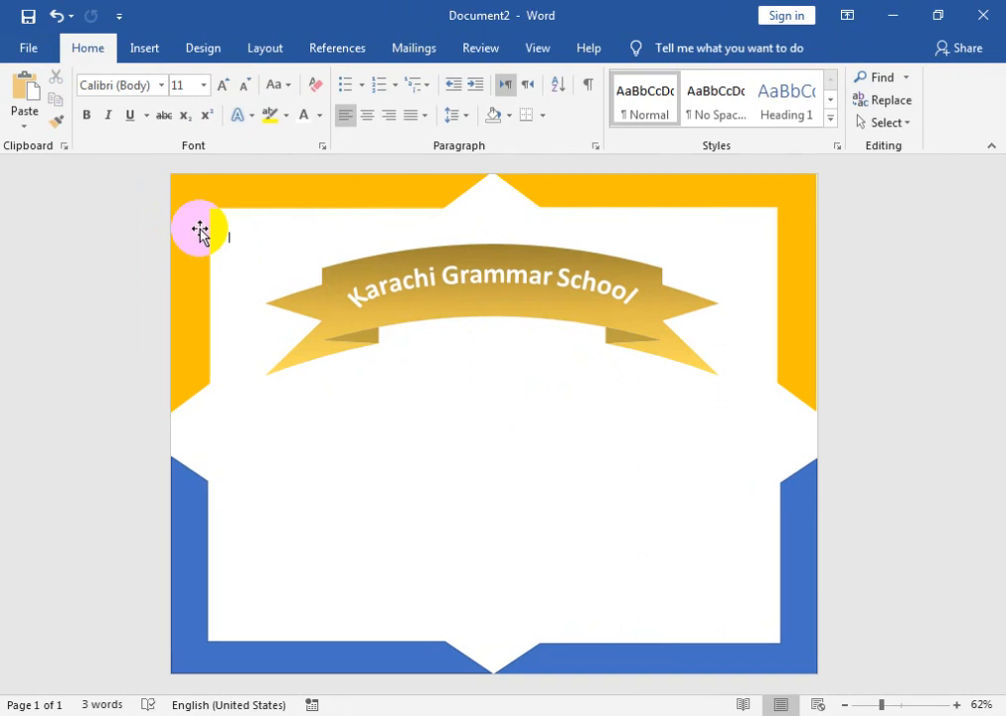
triple_click(496, 312)
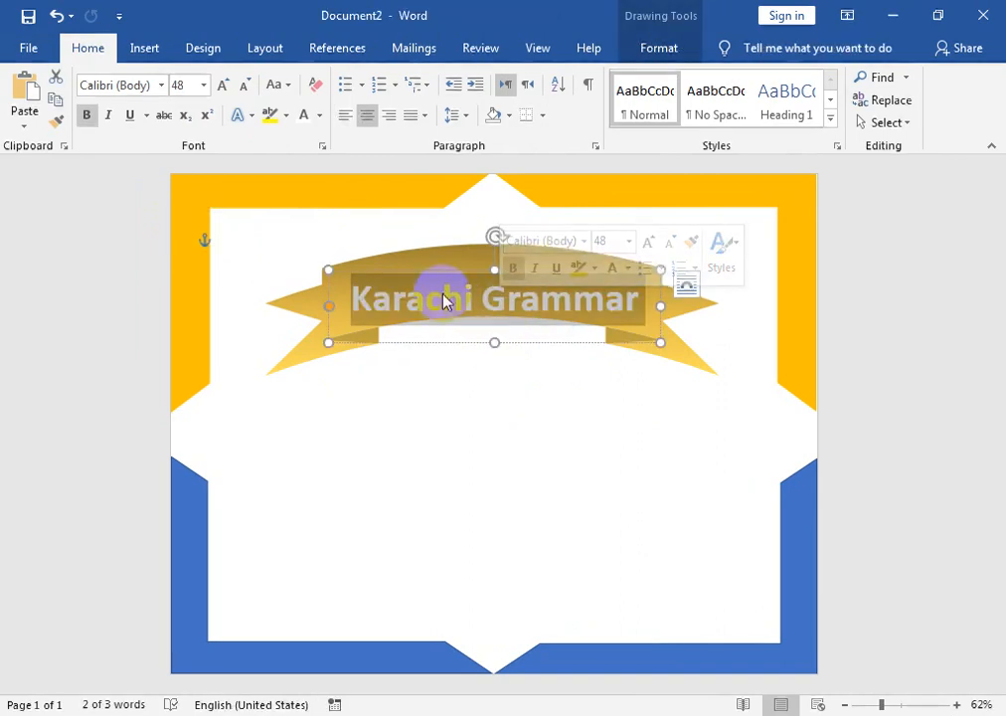
click(281, 298)
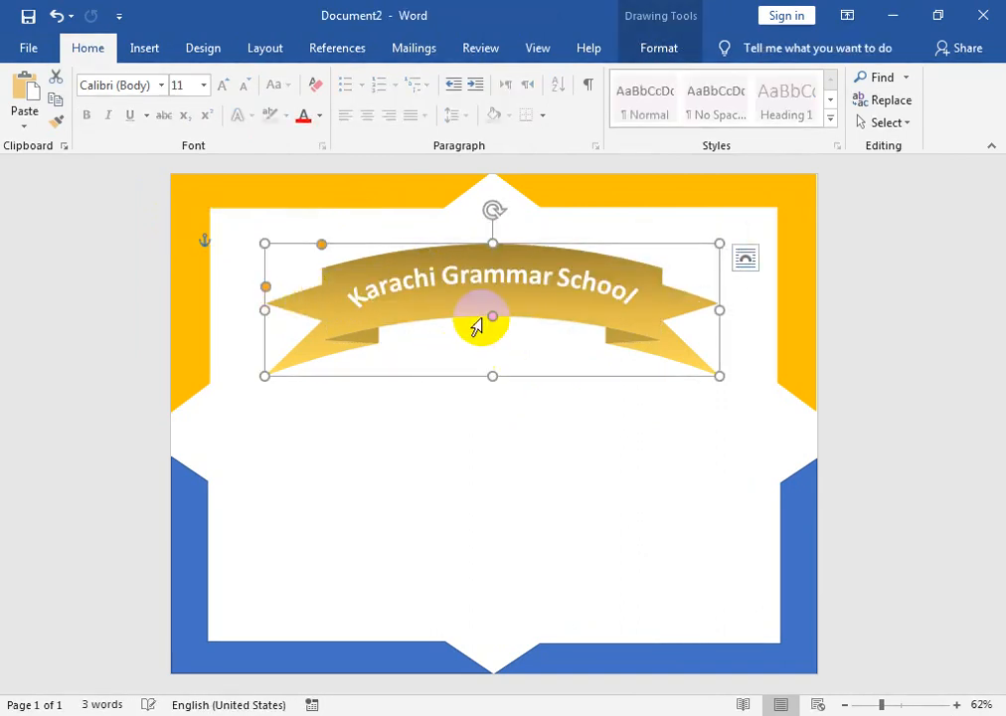
key(Delete)
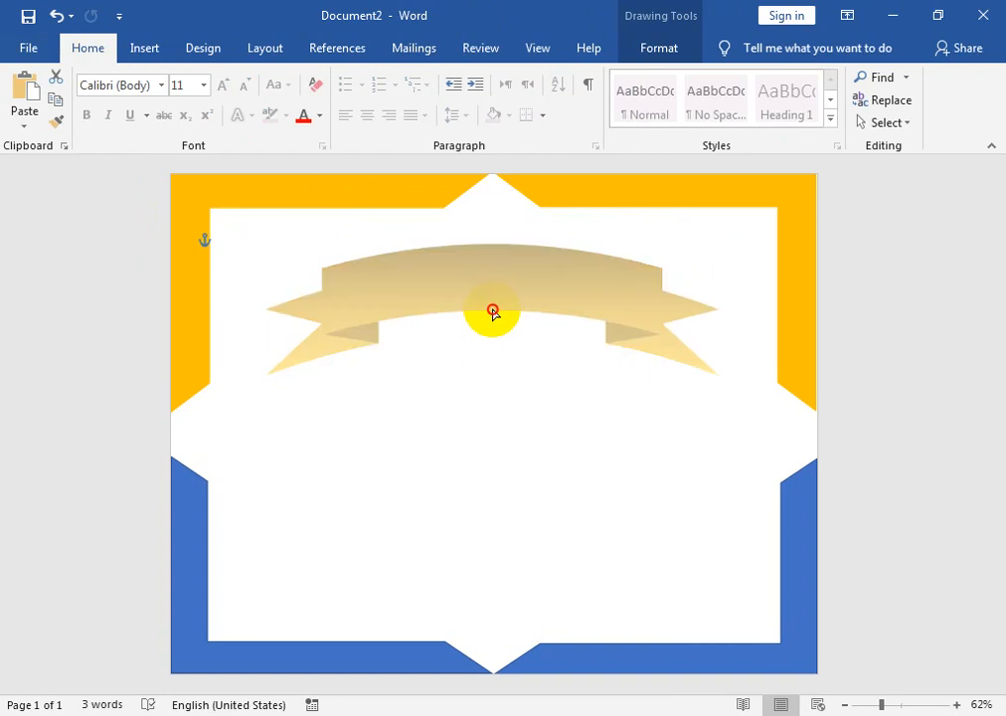
key(ctrl+z)
key(Delete)
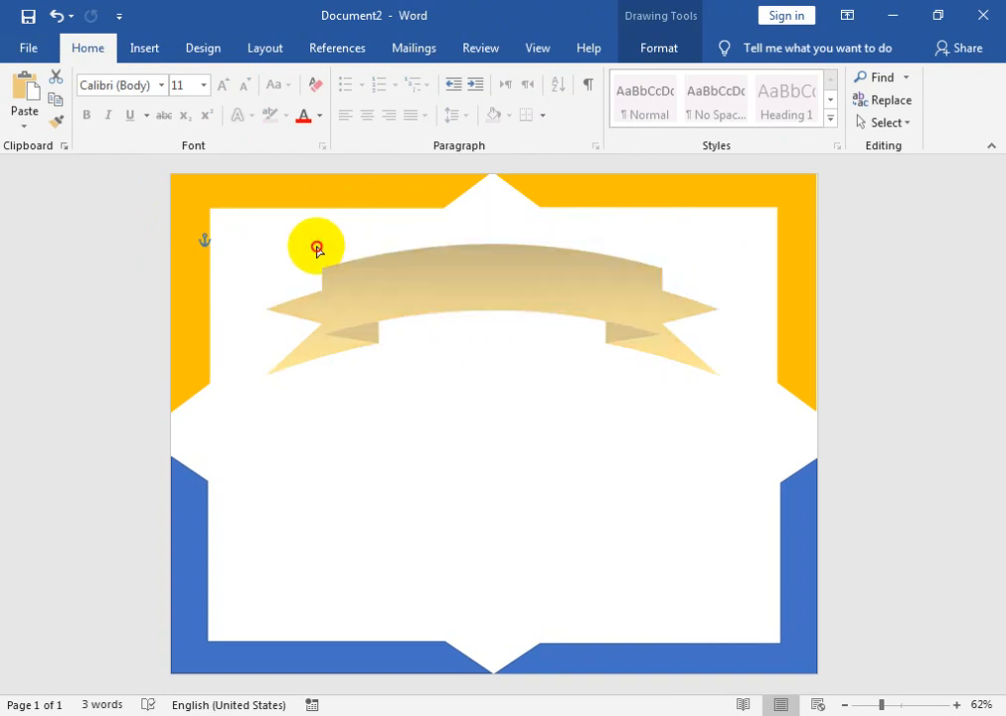
key(ctrl+z)
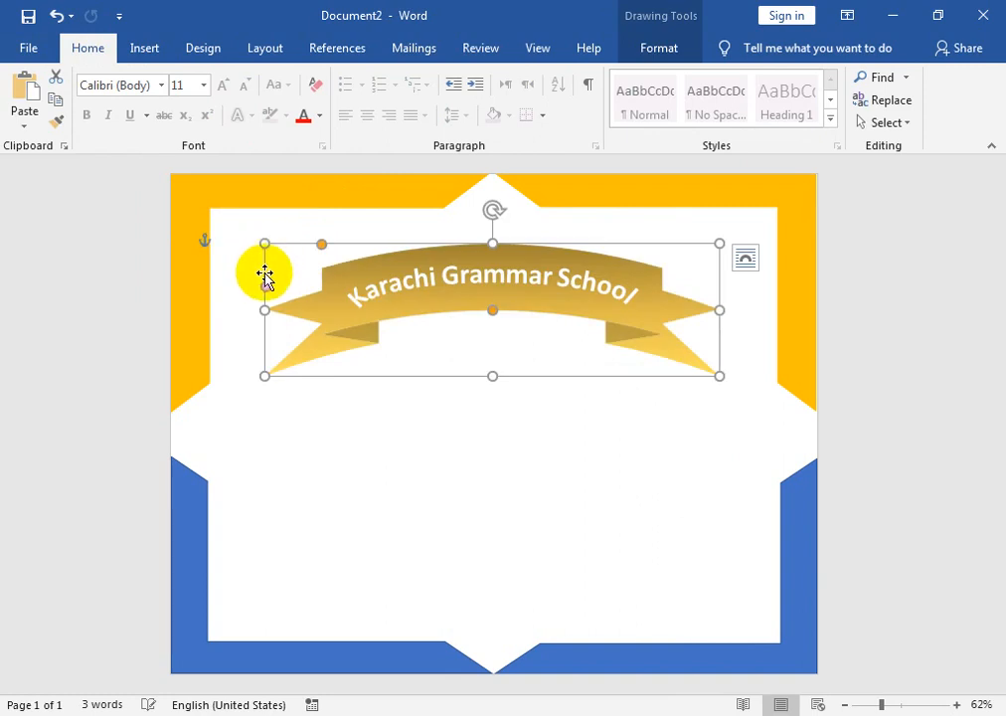
key(Delete)
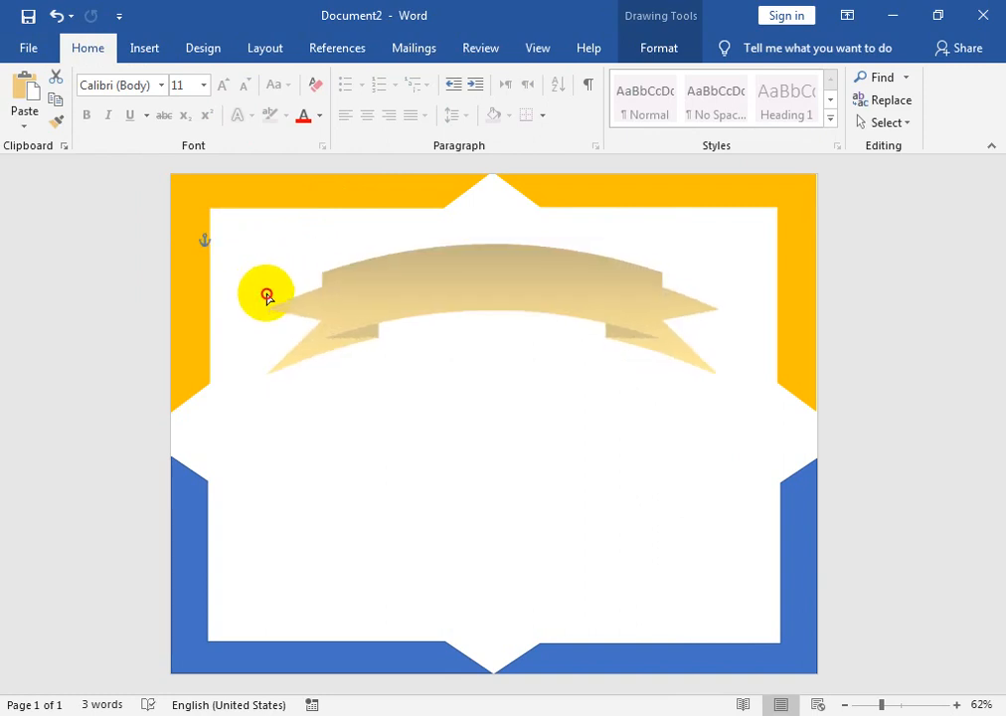
key(ctrl+z)
key(Delete)
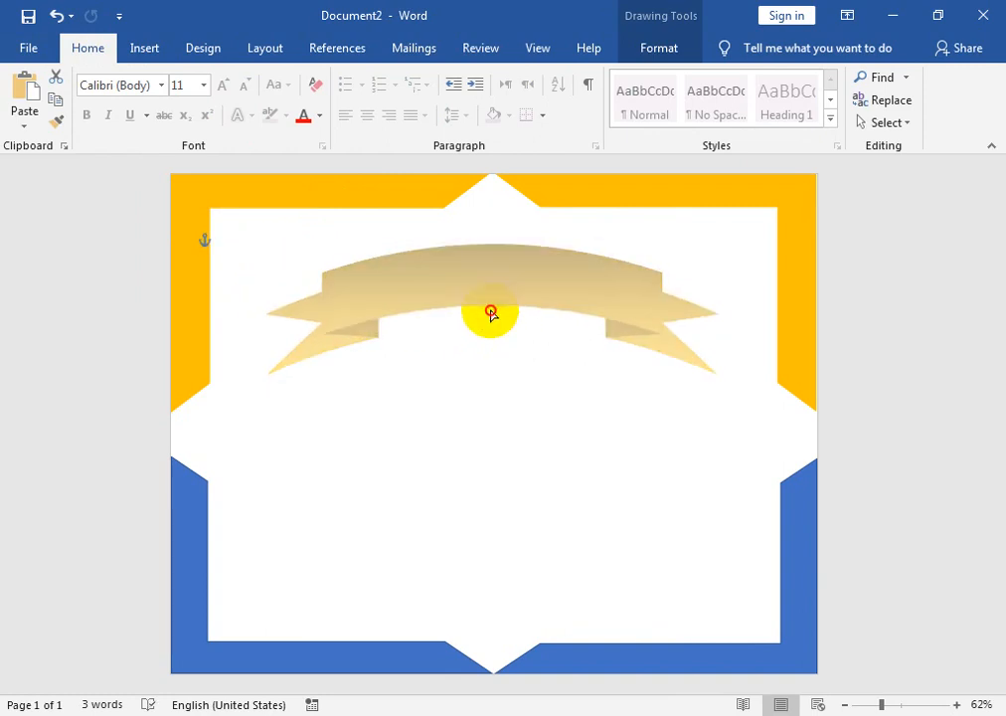
key(ctrl+z)
click(452, 323)
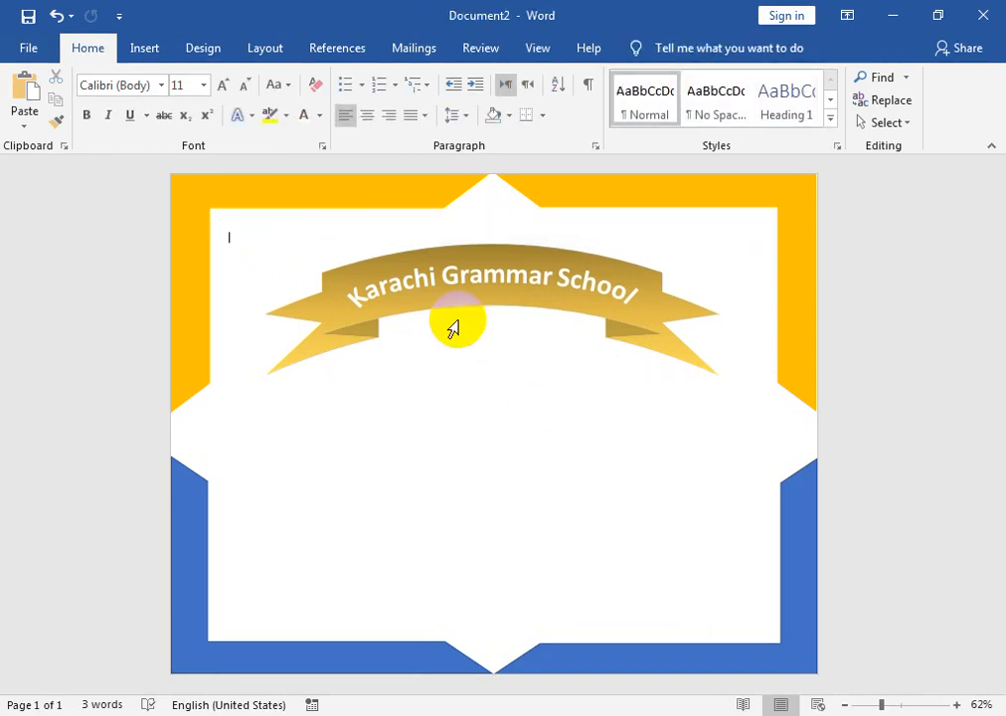
Draw a large rectangle across the middle of the page inside the border and send it to the back.
click(144, 50)
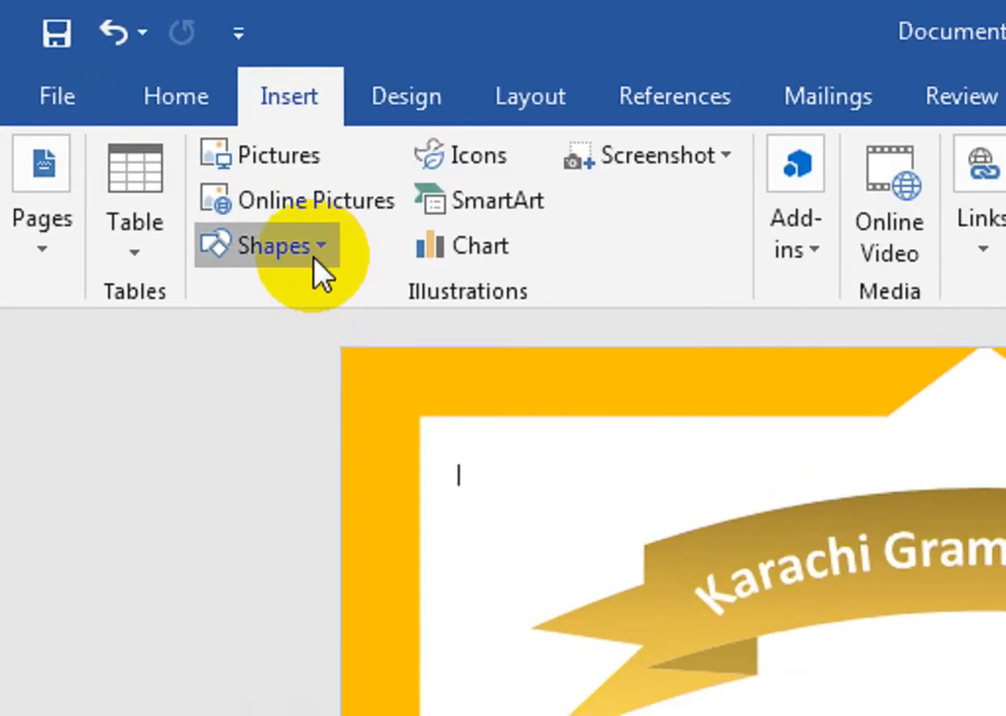
click(213, 181)
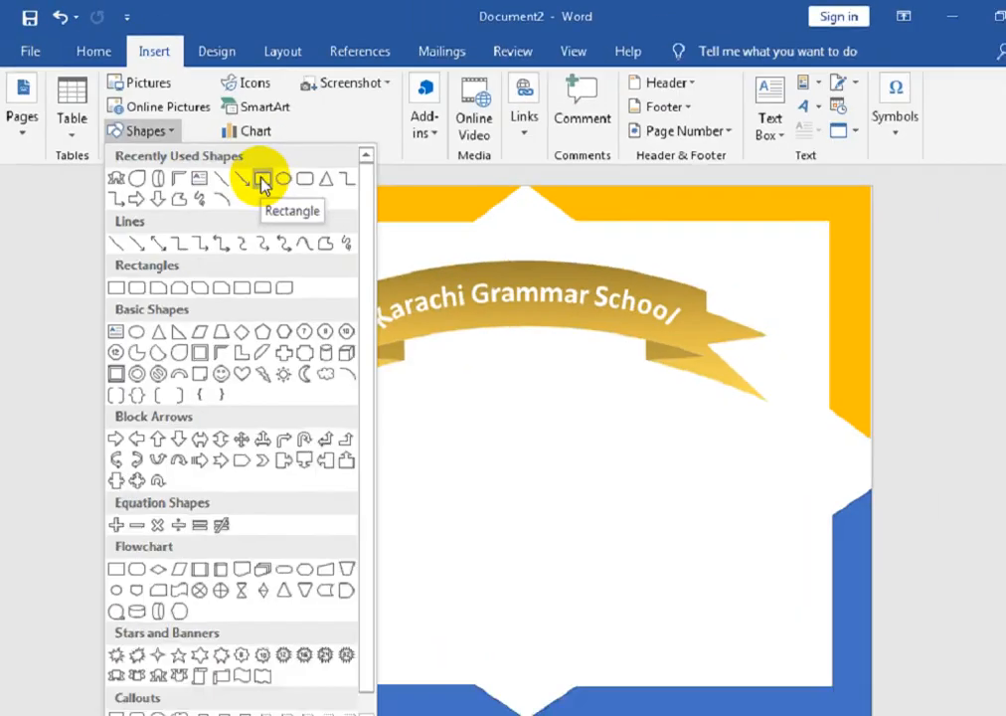
click(494, 335)
mouse_move(253, 255)
mouse_down()
mouse_move(382, 296)
mouse_move(618, 483)
mouse_move(733, 552)
mouse_move(749, 590)
mouse_up()
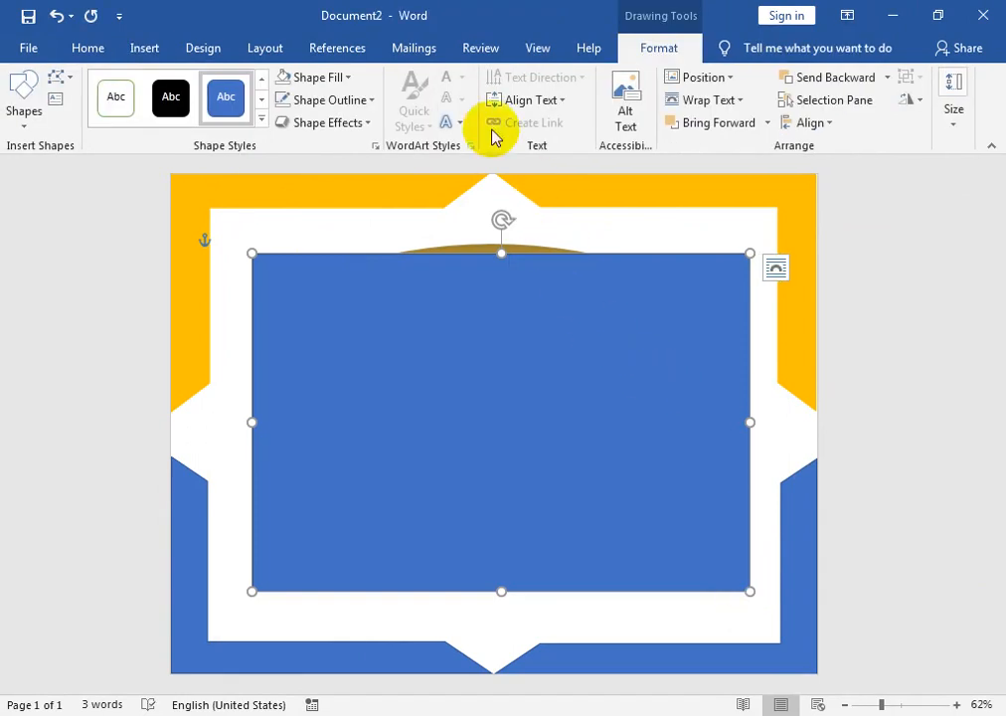
click(886, 77)
click(875, 126)
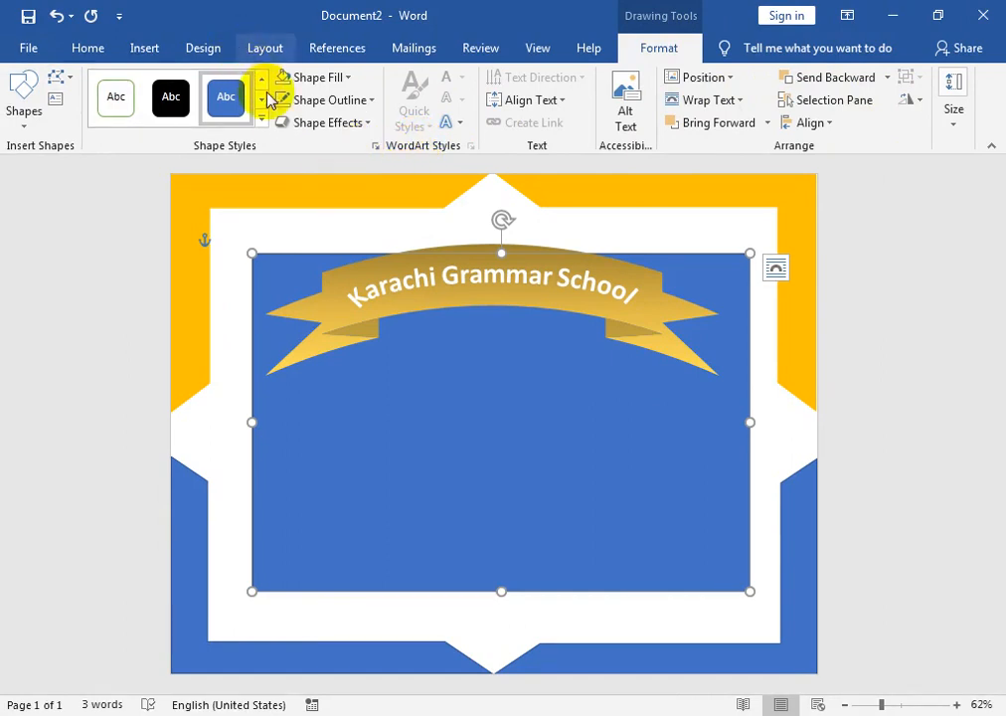
Add the text "Diploma" inside the rectangle and enlarge its font size to 72.
right_click(482, 590)
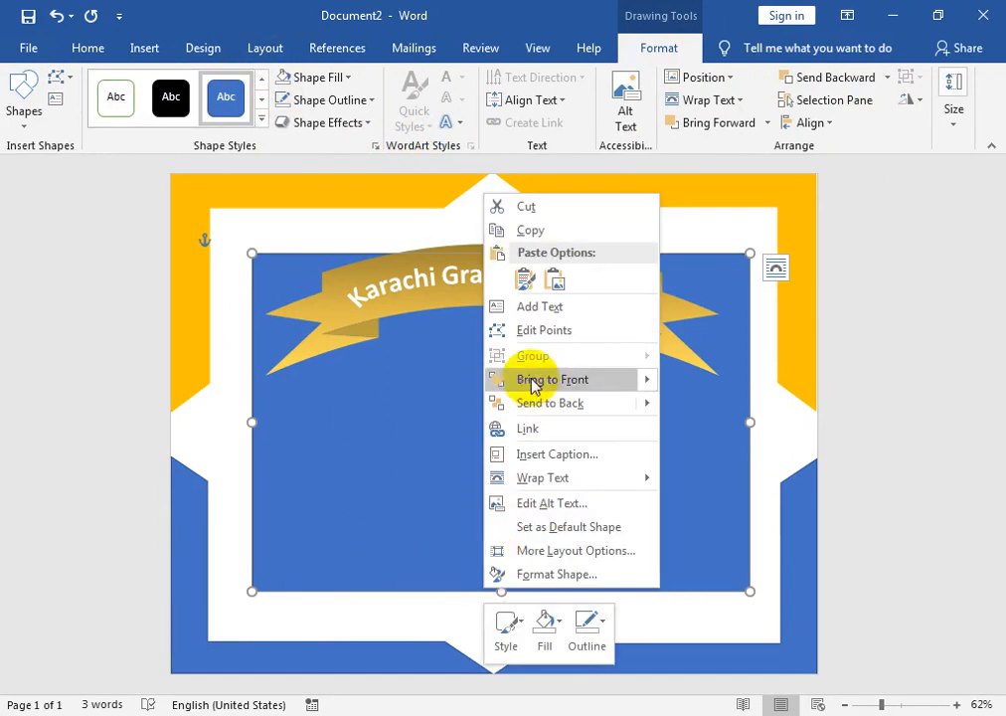
click(530, 307)
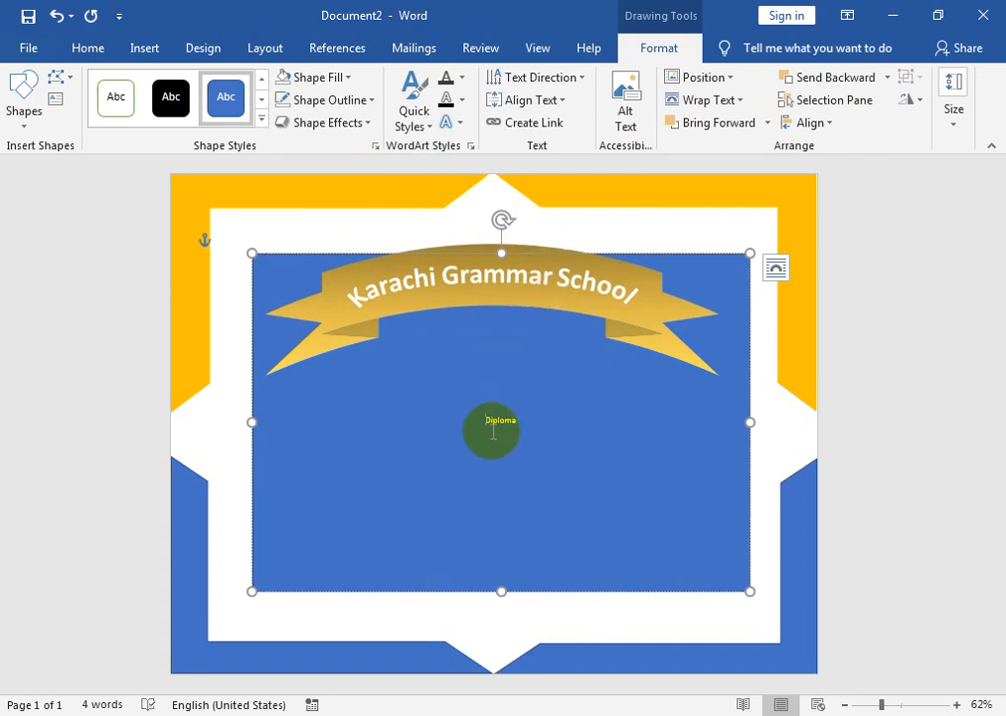
click(507, 418)
click(87, 48)
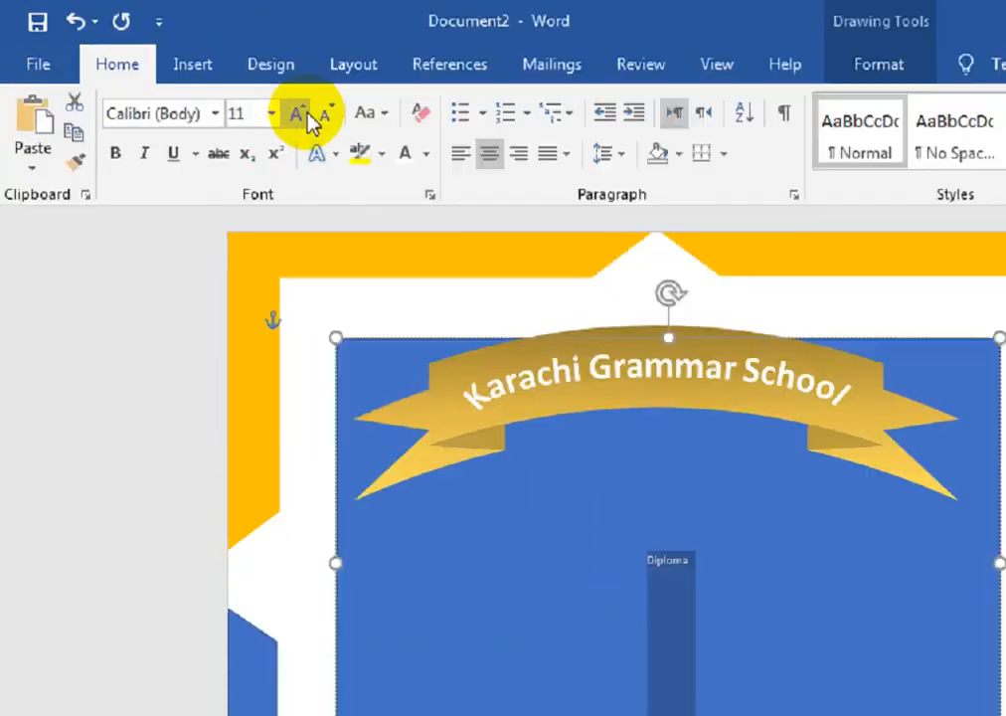
click(217, 83)
click(216, 83)
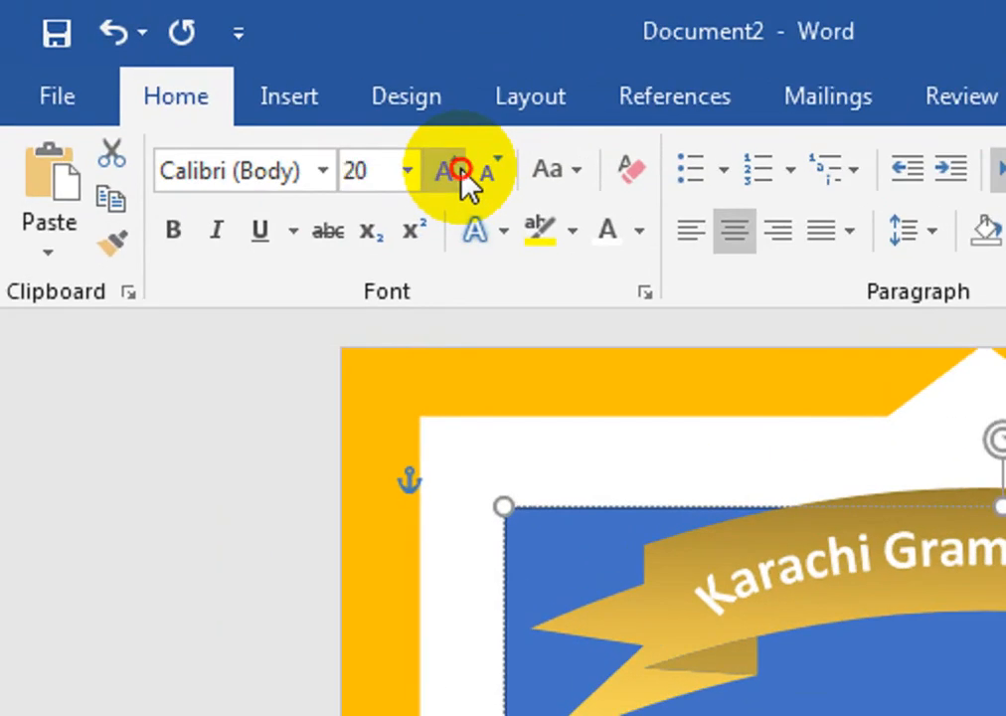
click(455, 171)
click(455, 171)
click(455, 171)
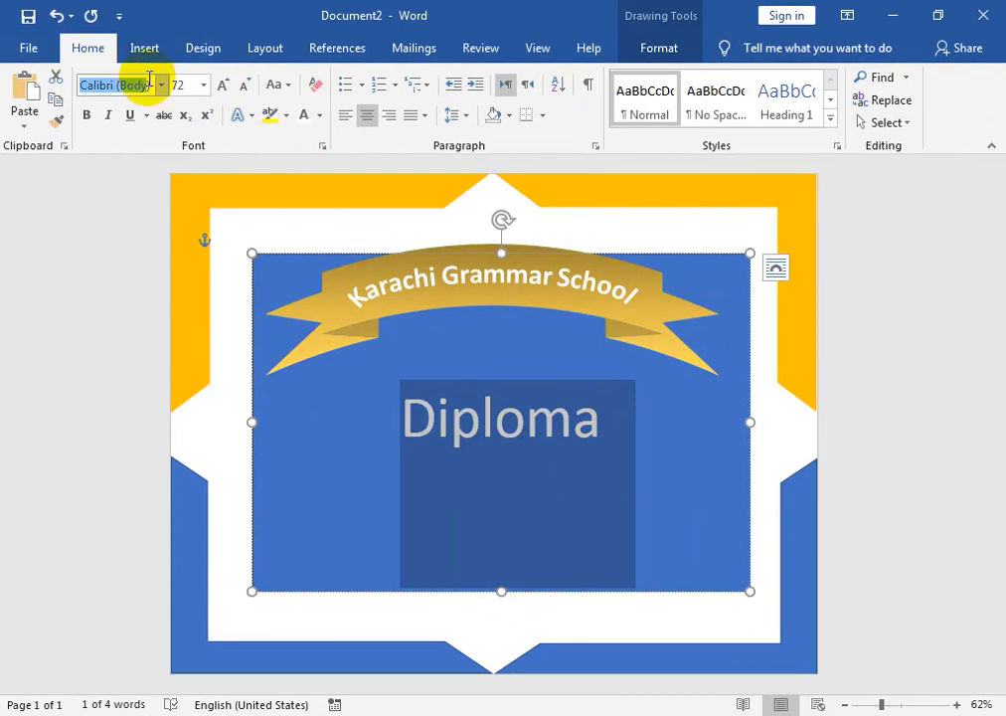
Set the font name of Diploma to "i)" and accept the unavailable font.
text(i))
key(Return)
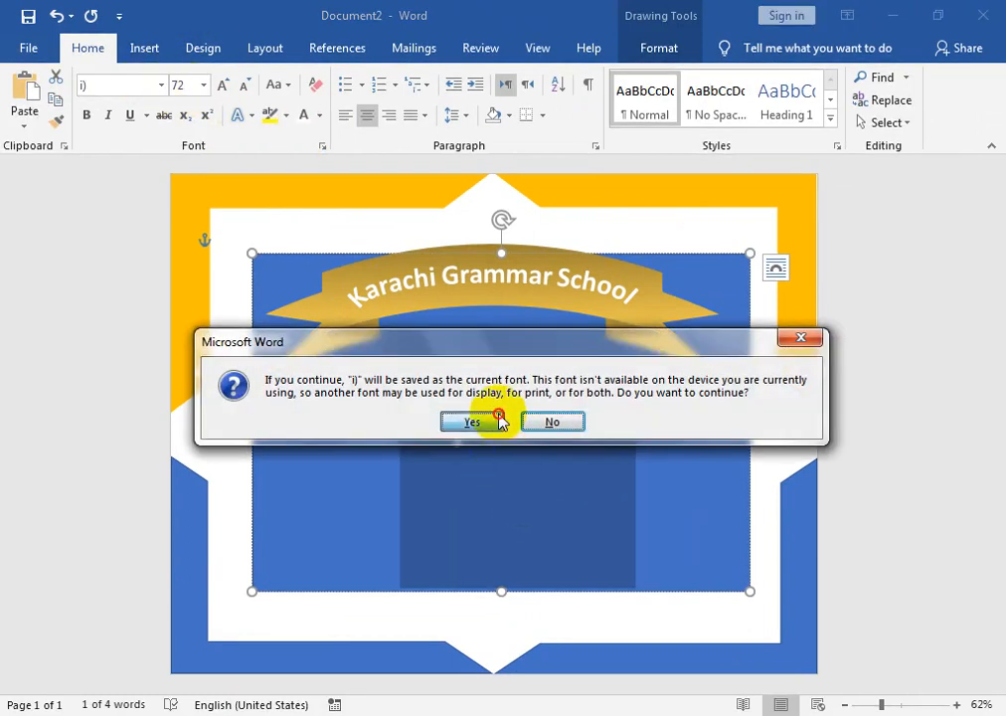
click(497, 420)
click(500, 421)
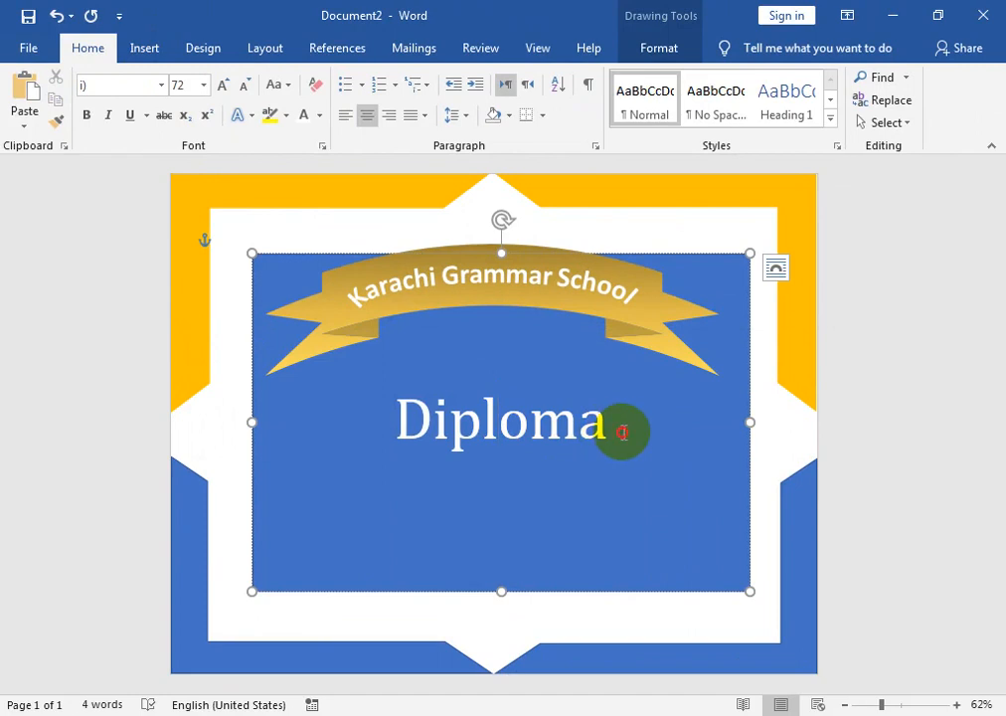
Align the rectangle's text to the top and insert an empty line above Diploma to place it below the ribbon.
drag(624, 433, 335, 420)
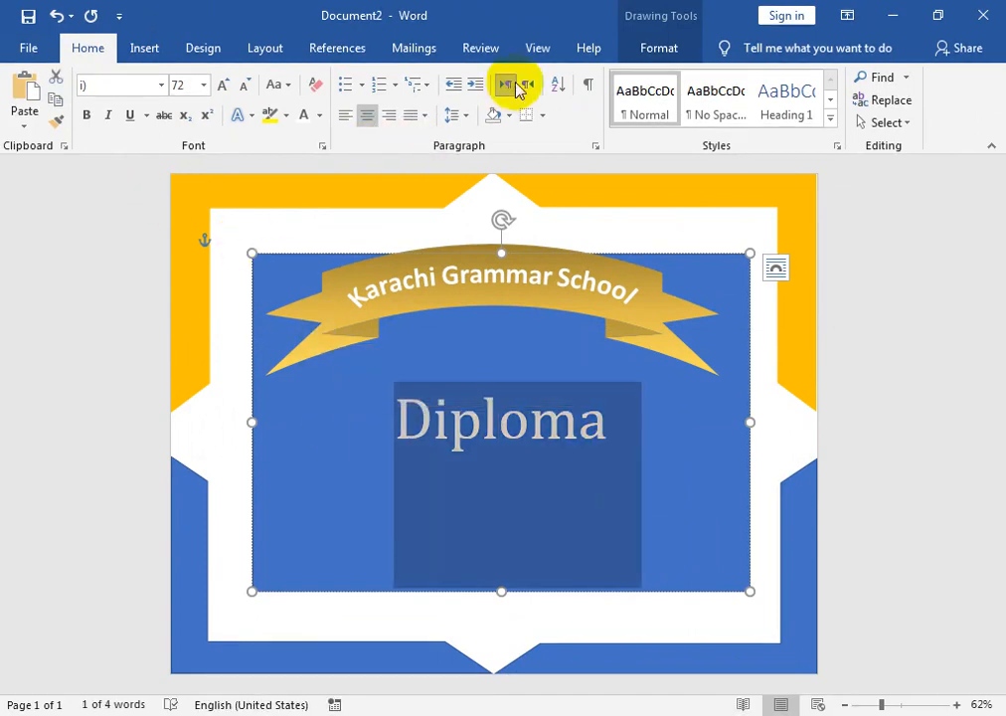
click(641, 49)
click(535, 100)
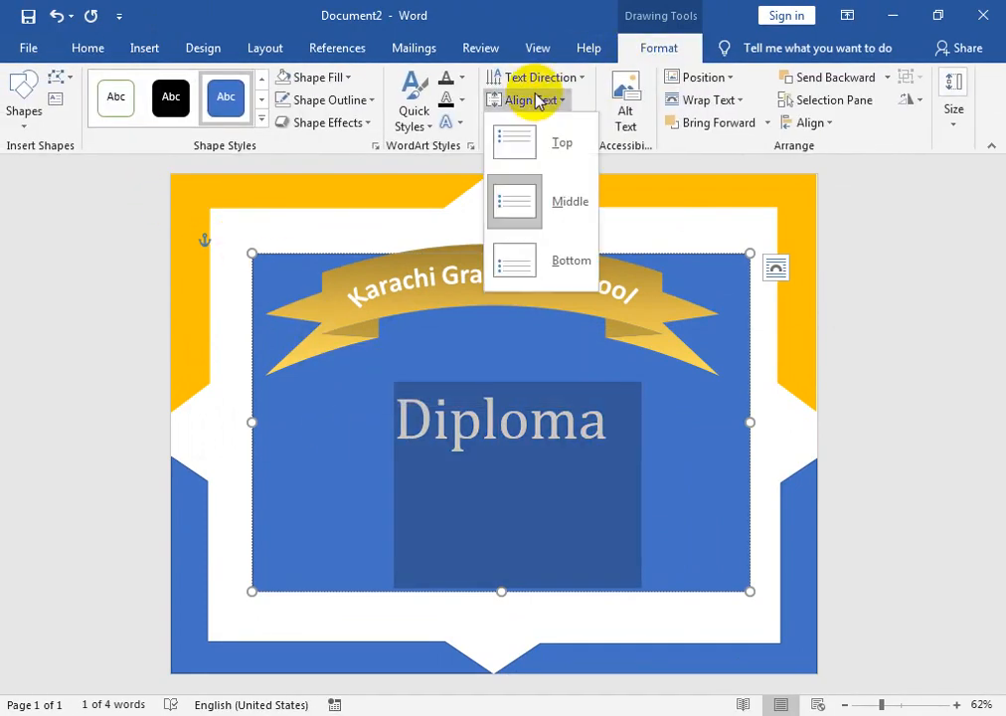
click(528, 145)
click(396, 289)
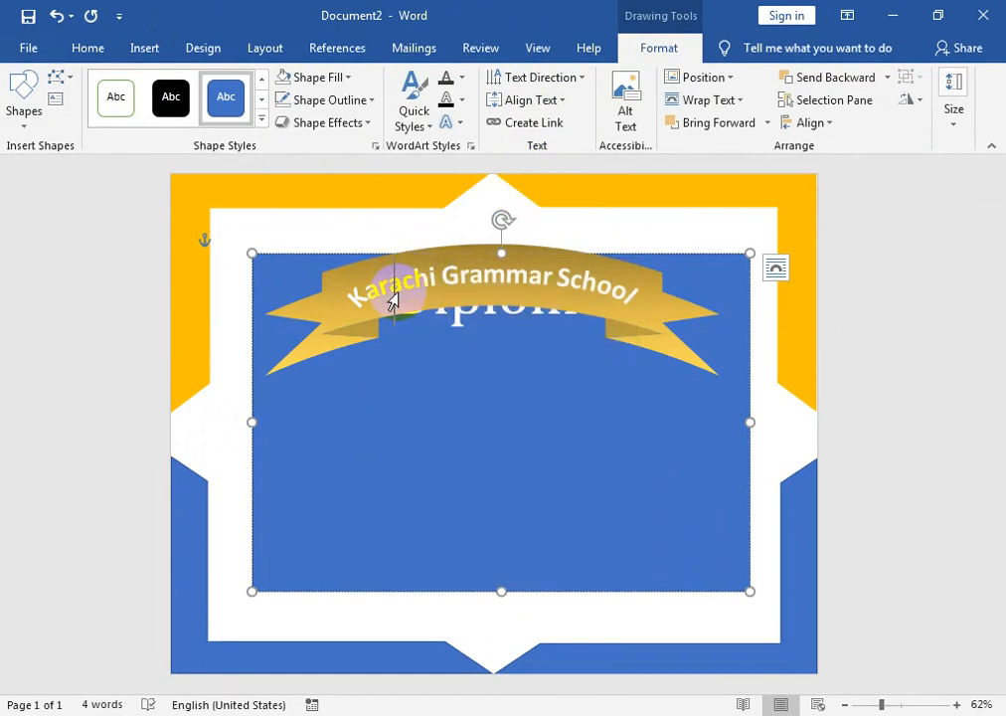
key(Return)
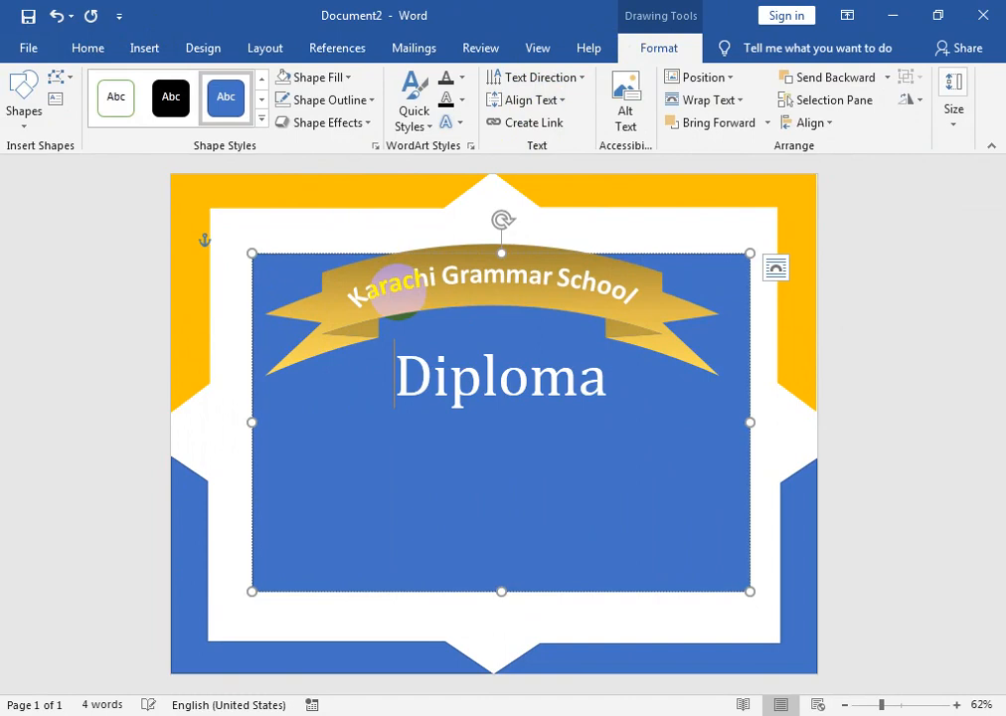